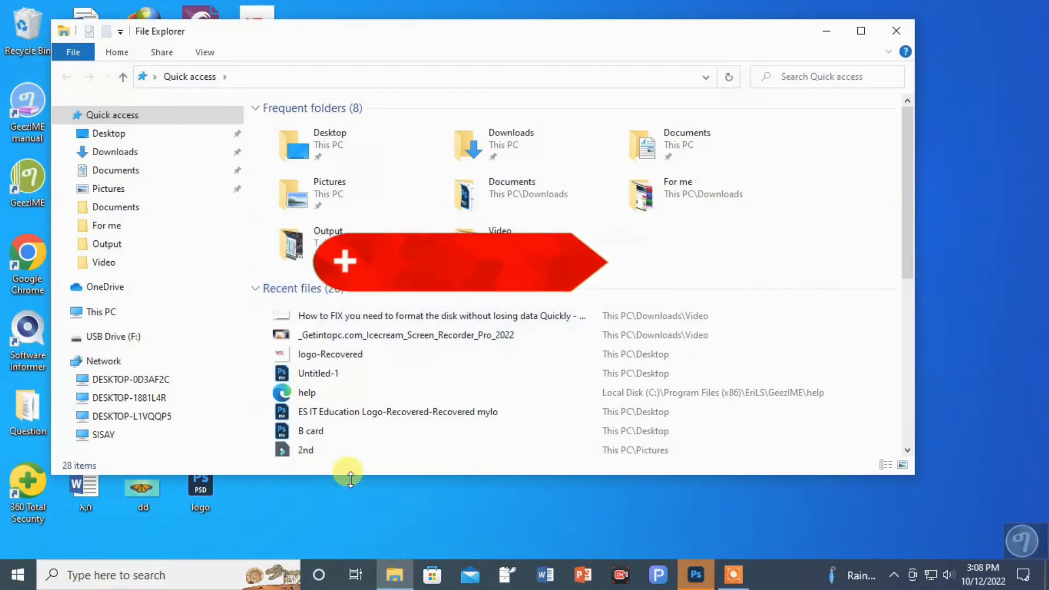
# Try to open USB Drive (F:) from This PC, declining to format the disk, and minimize File Explorer.
pyautogui.click(118, 313)
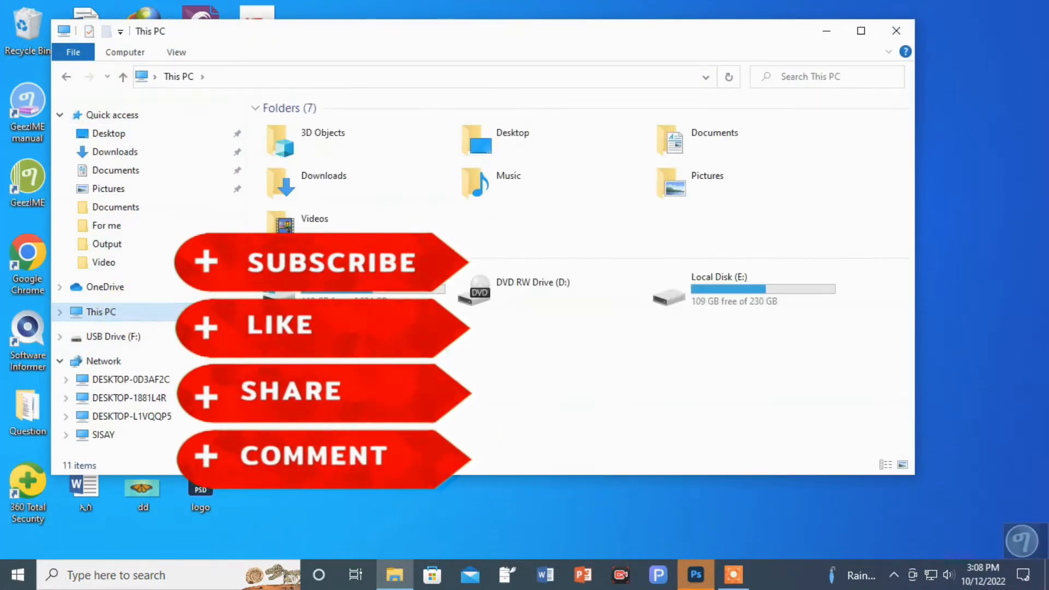
pyautogui.doubleClick(363, 329)
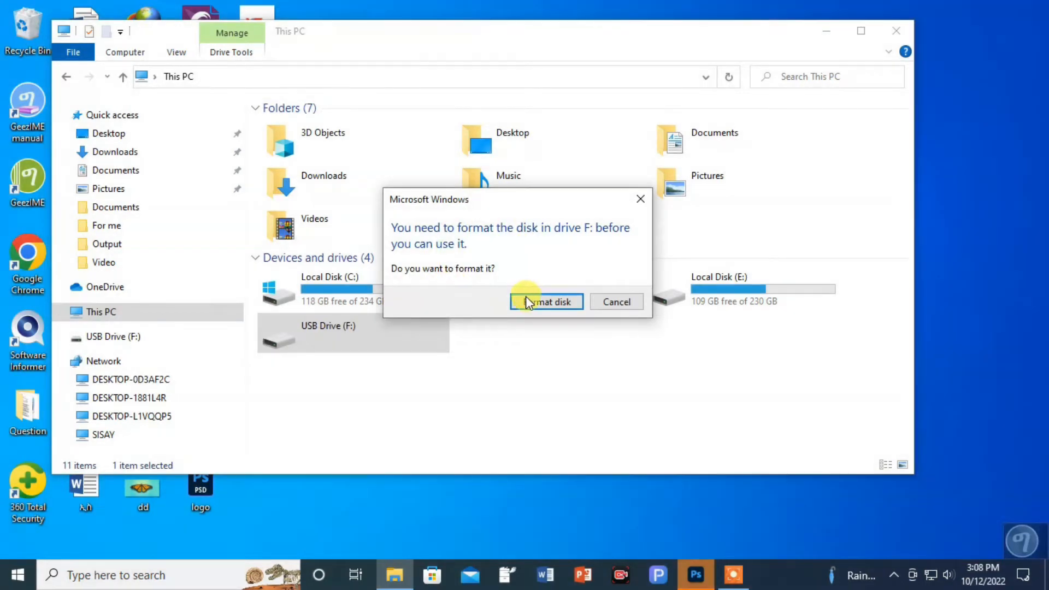
pyautogui.click(606, 300)
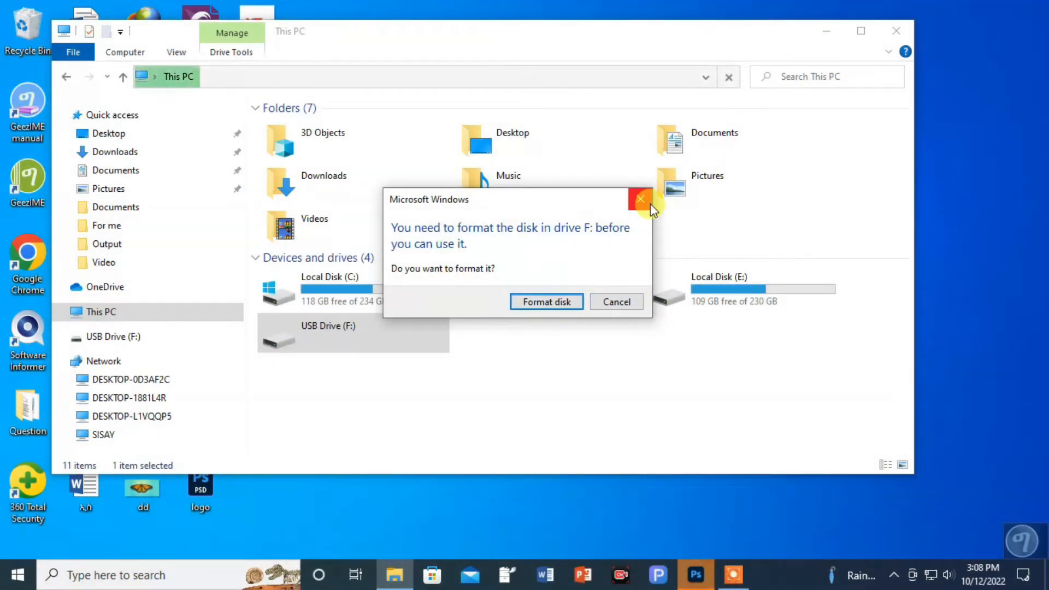
pyautogui.click(698, 306)
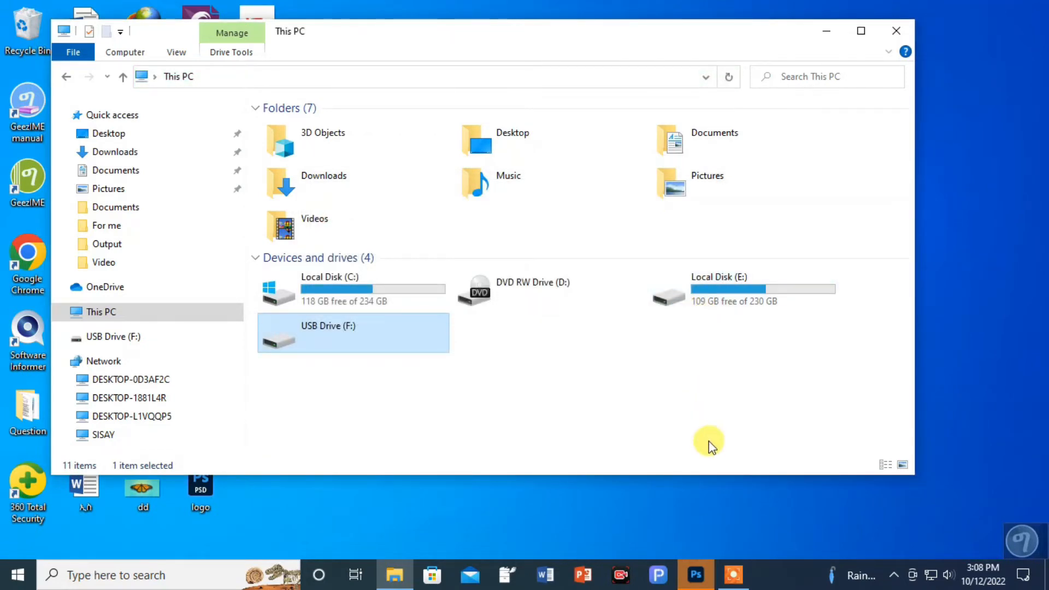
pyautogui.click(827, 31)
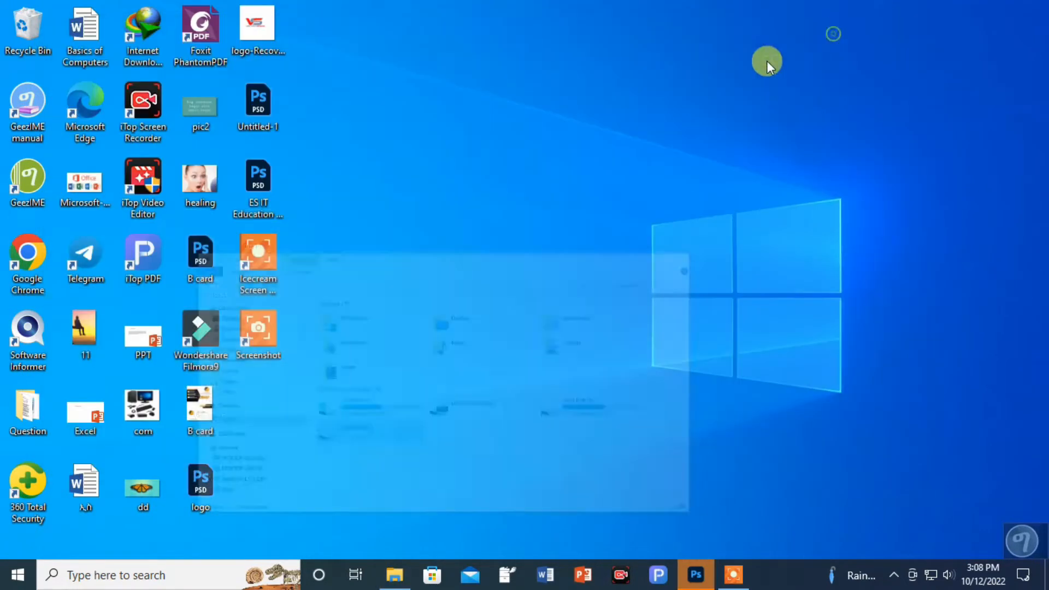
# Launch Google Chrome and go to the website findandmount.com.
pyautogui.doubleClick(29, 257)
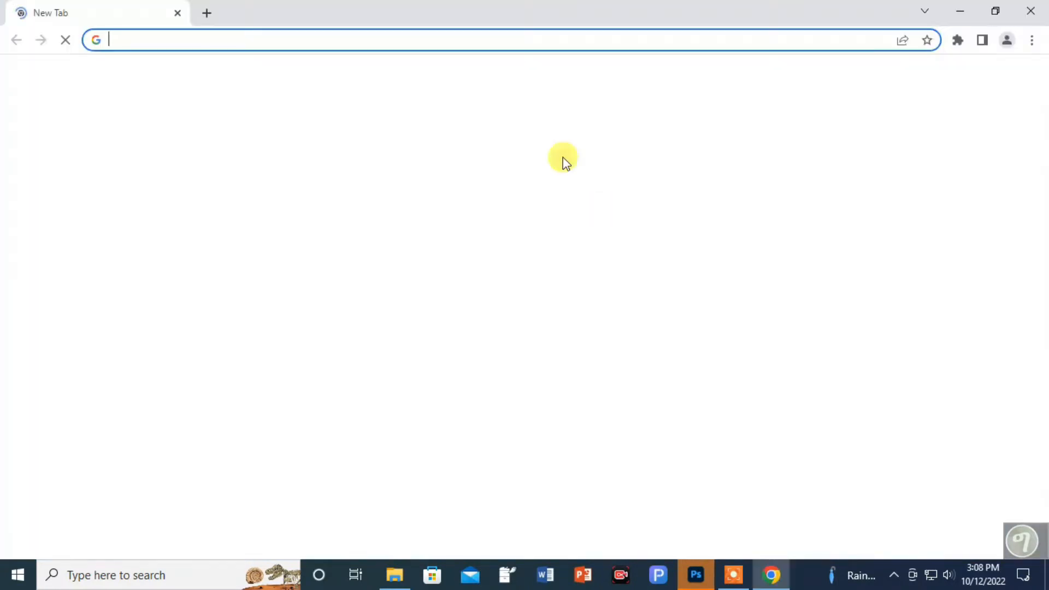
pyautogui.click(468, 40)
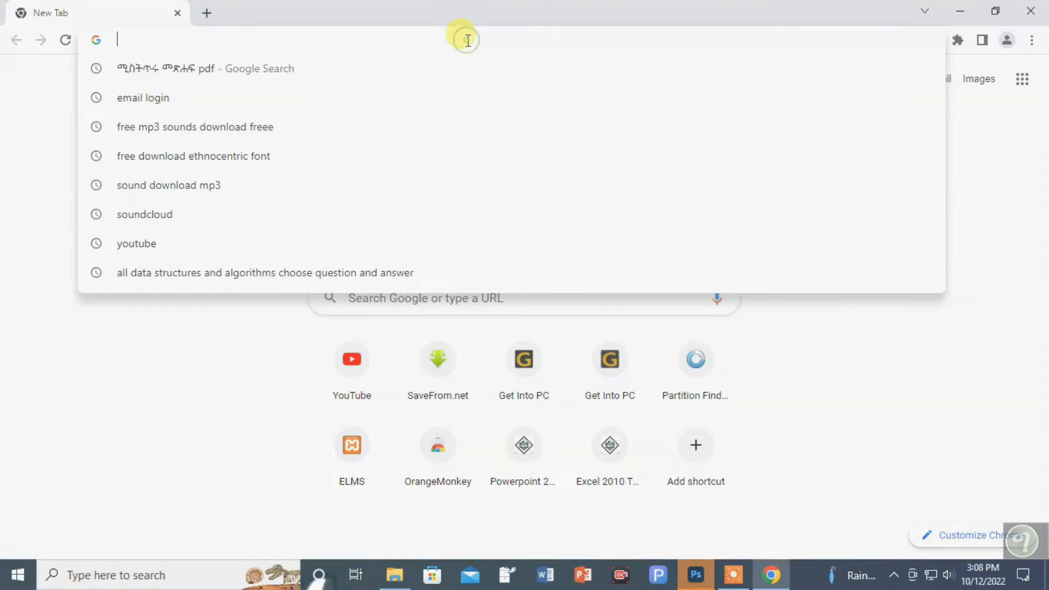
pyautogui.write('fin')
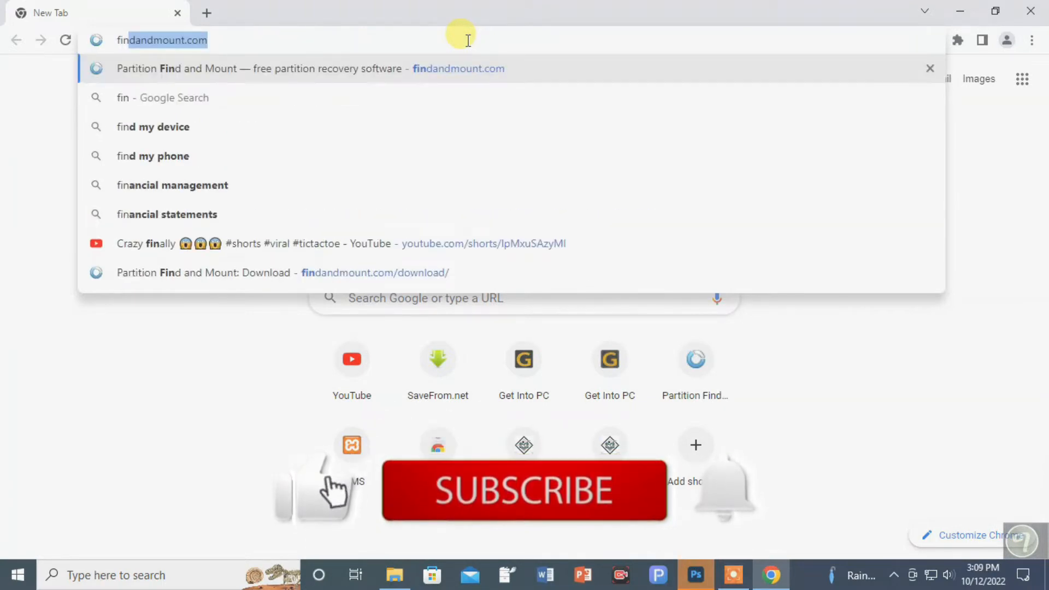
pyautogui.write('dan')
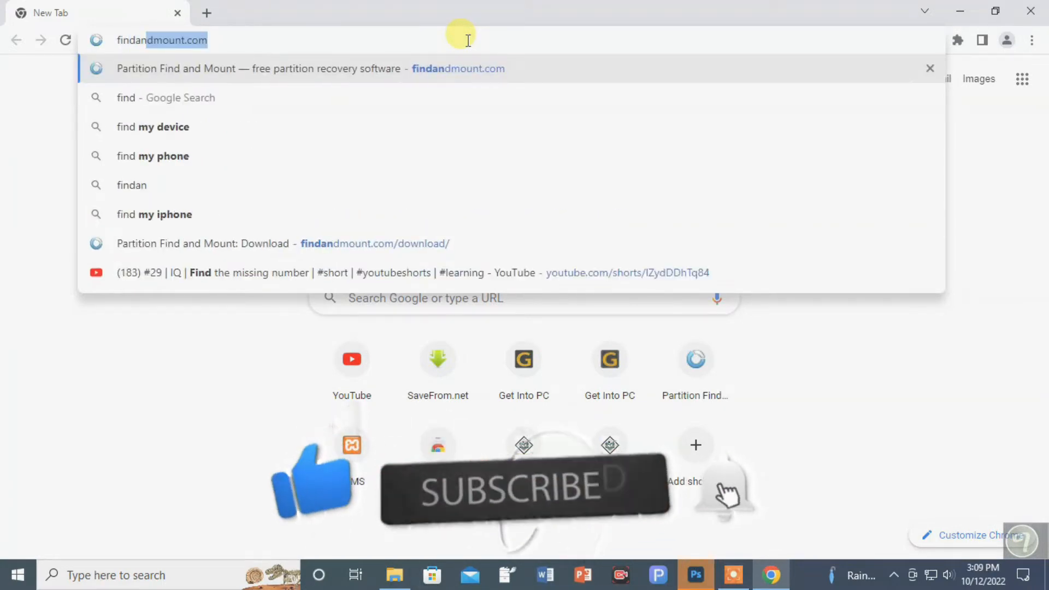
pyautogui.write('dmou')
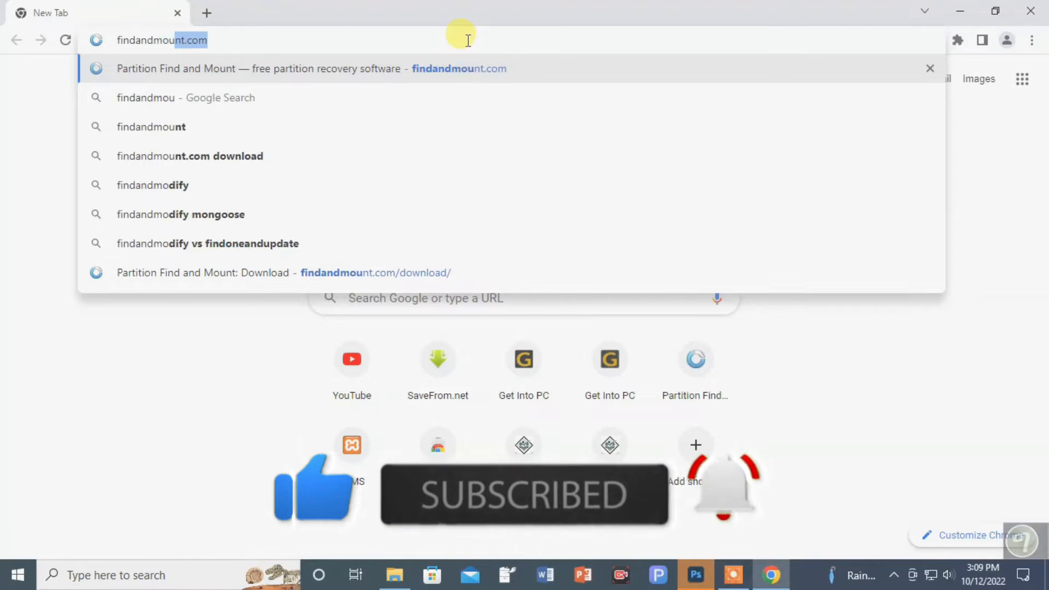
pyautogui.write('nt.com')
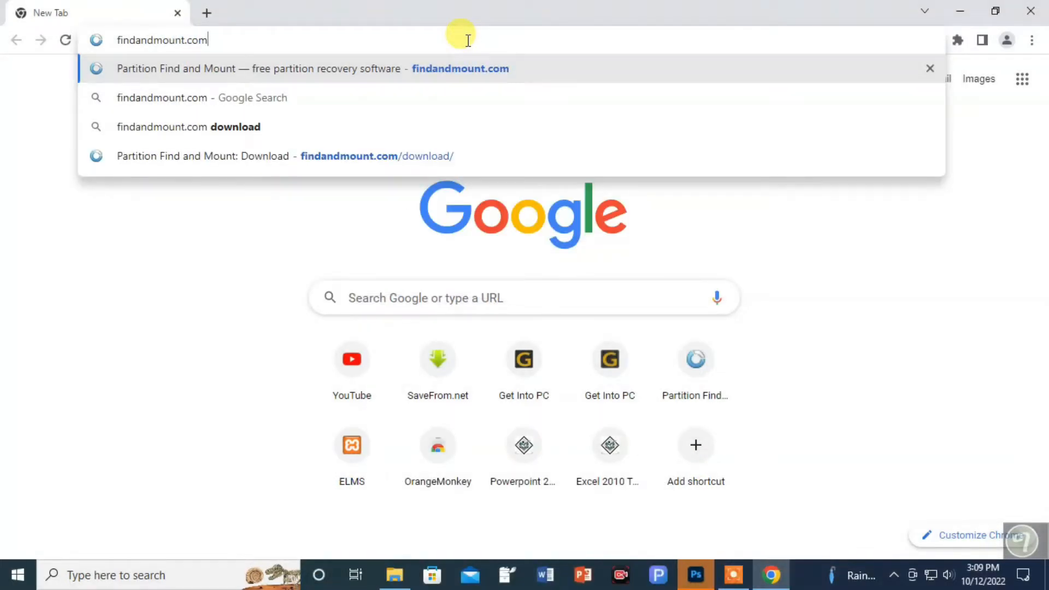
pyautogui.press('Return')
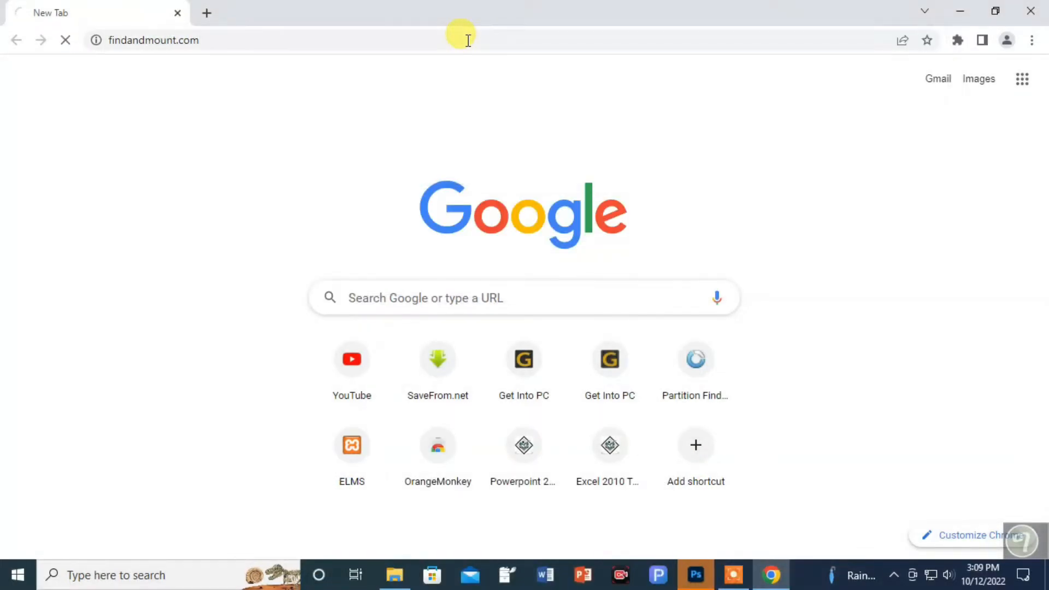
# Download the Partition Find and Mount installer fnmsetup.exe as a duplicate with a numbered file name and show it in its folder.
pyautogui.scroll(-4, 505, 320)
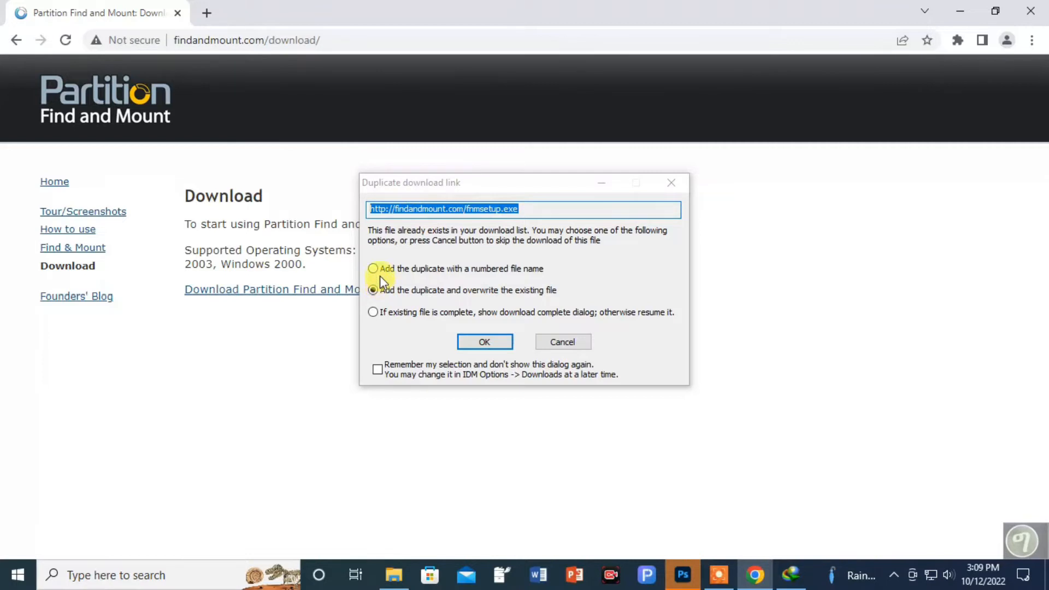
pyautogui.click(378, 268)
pyautogui.click(483, 341)
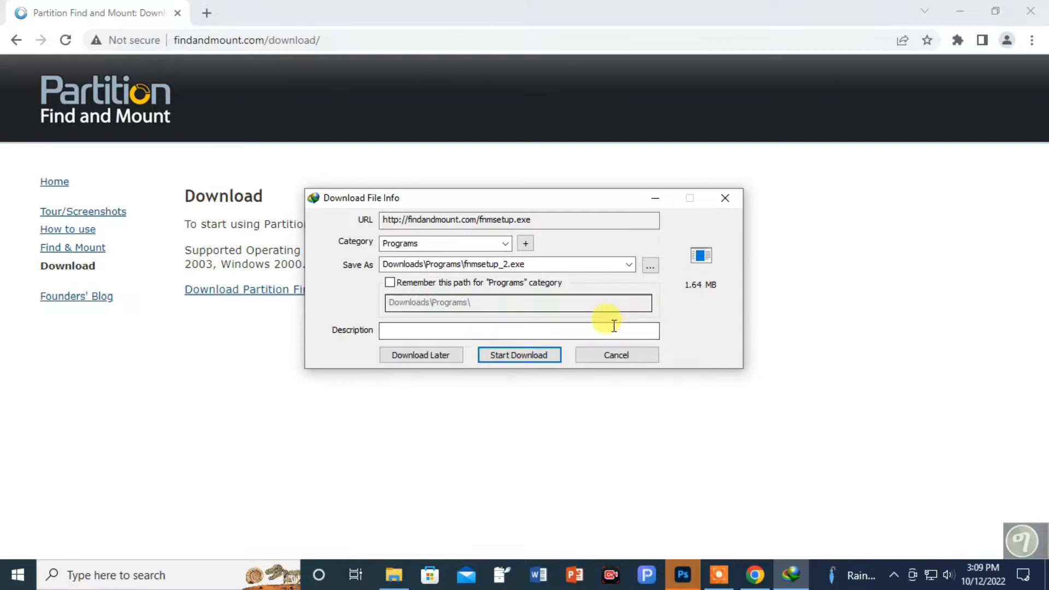
pyautogui.click(548, 355)
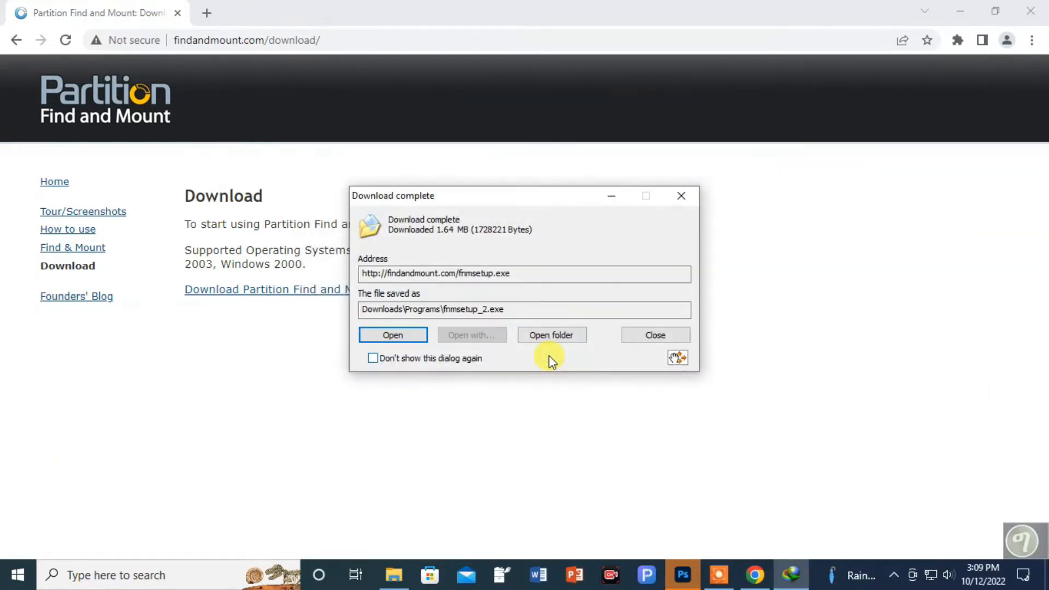
pyautogui.click(556, 340)
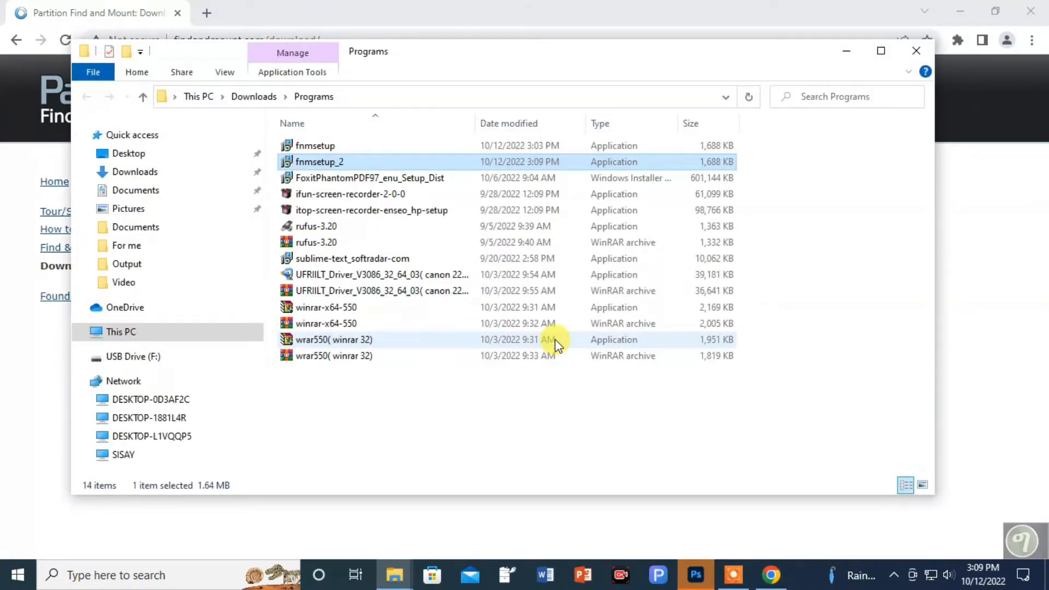
# Install Find and Mount from fnmsetup_2 into its existing program folder with a desktop icon, and launch it on finishing.
pyautogui.doubleClick(336, 163)
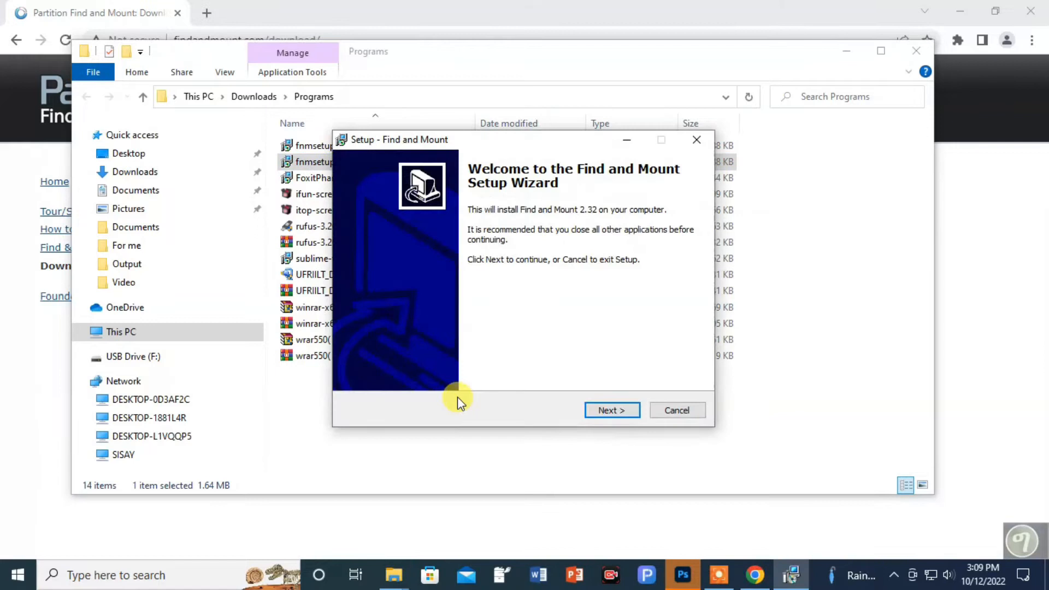
pyautogui.click(608, 412)
pyautogui.click(608, 412)
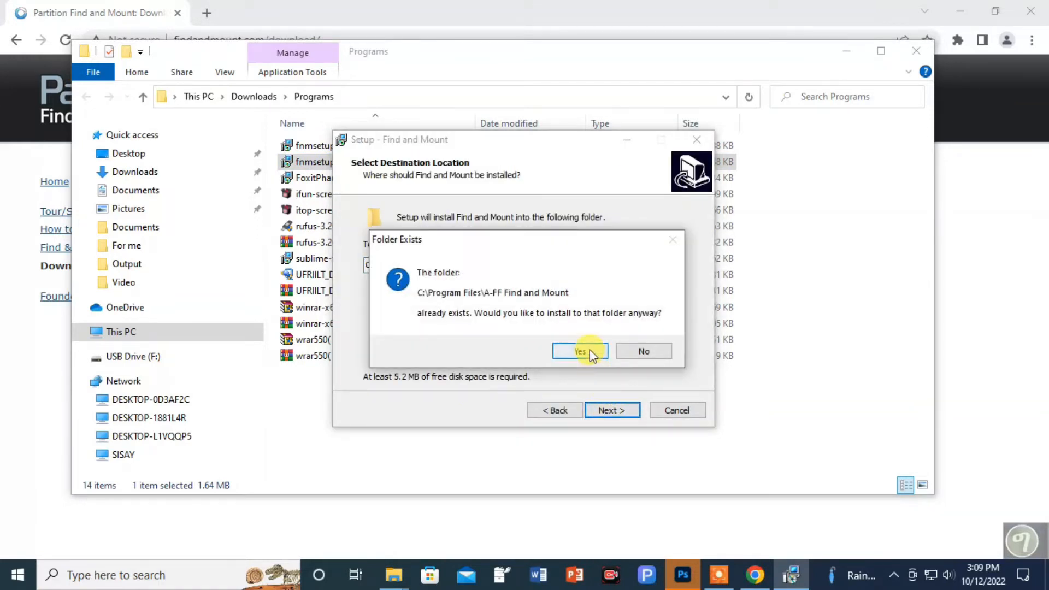
pyautogui.click(589, 352)
pyautogui.click(619, 413)
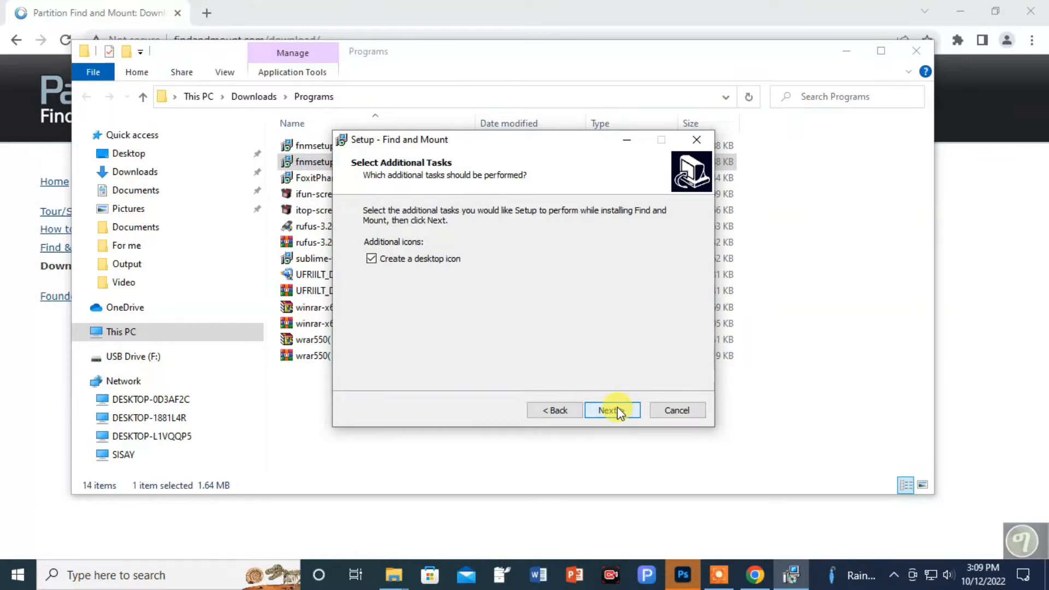
pyautogui.click(620, 413)
pyautogui.click(612, 410)
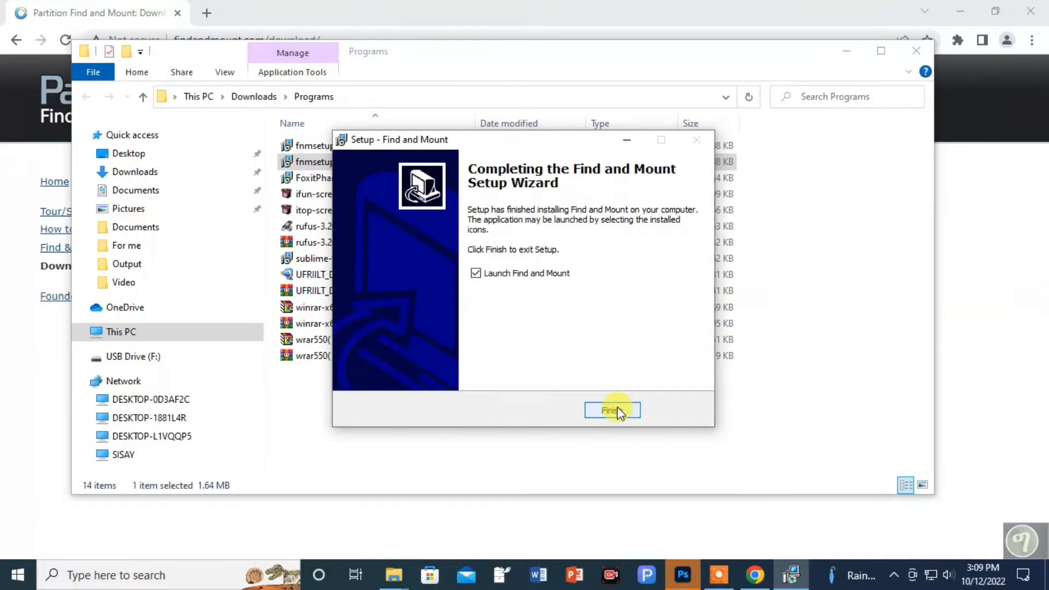
pyautogui.click(601, 409)
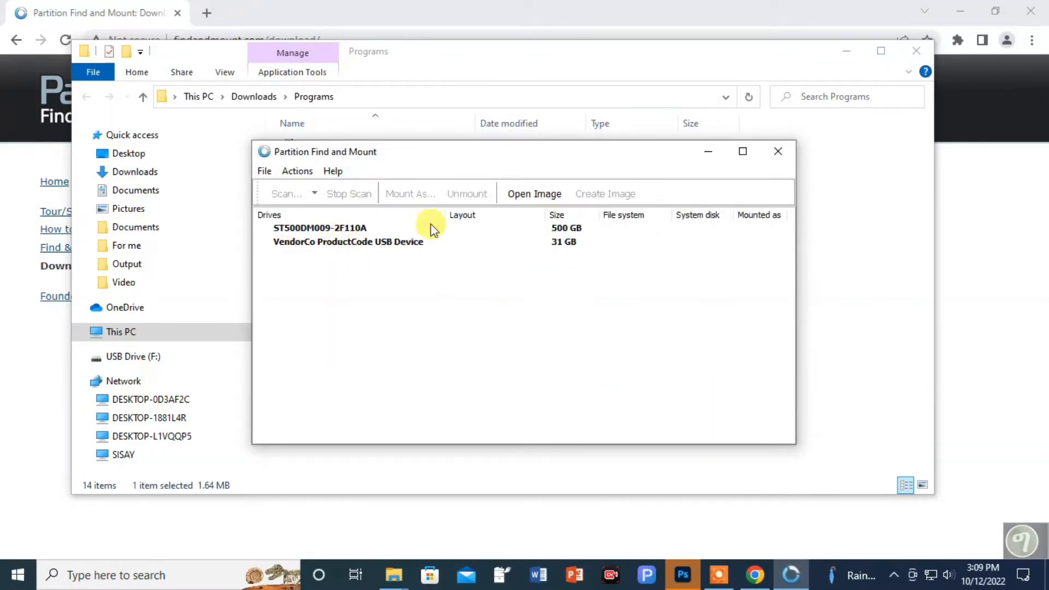
# Check the drives under This PC in File Explorer, then return to Partition Find and Mount.
pyautogui.moveTo(489, 163); pyautogui.dragTo(554, 297)
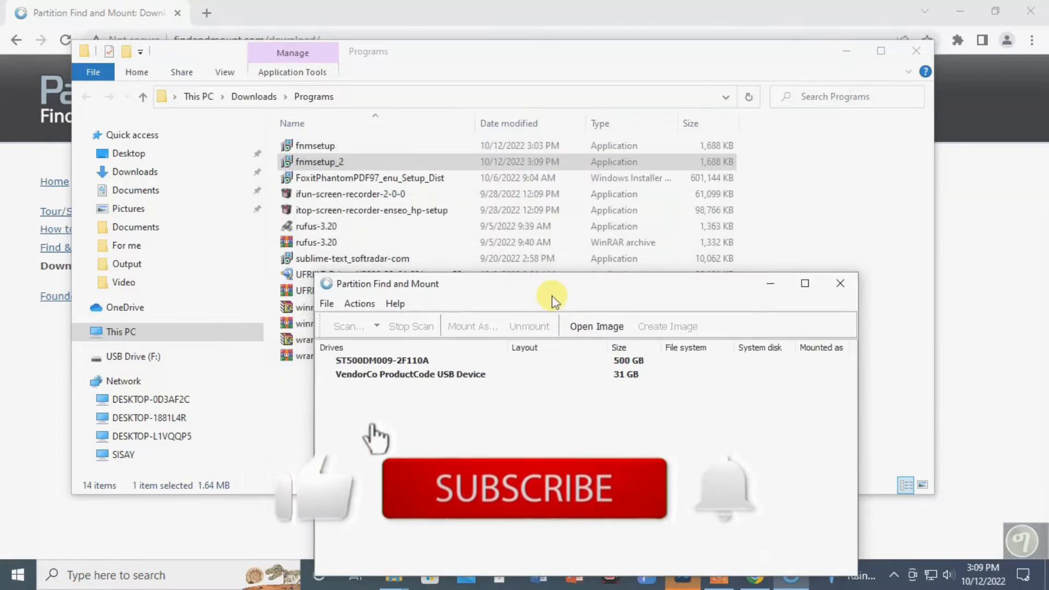
pyautogui.click(172, 336)
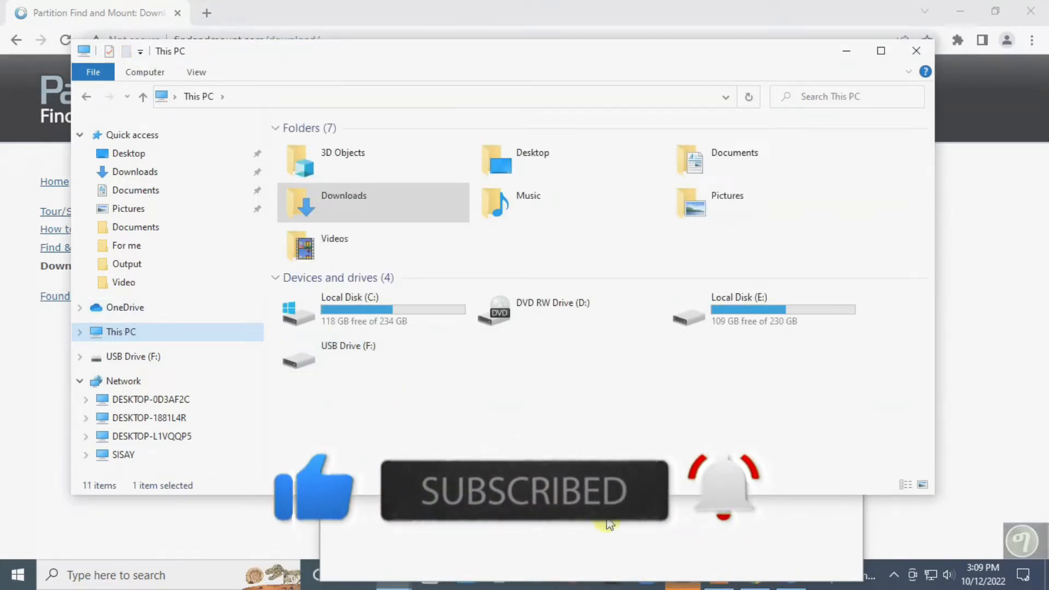
pyautogui.click(733, 540)
# Start an Intellectual Scan of the 31 GB VendorCo ProductCode USB Device and widen the Drives column.
pyautogui.click(608, 382)
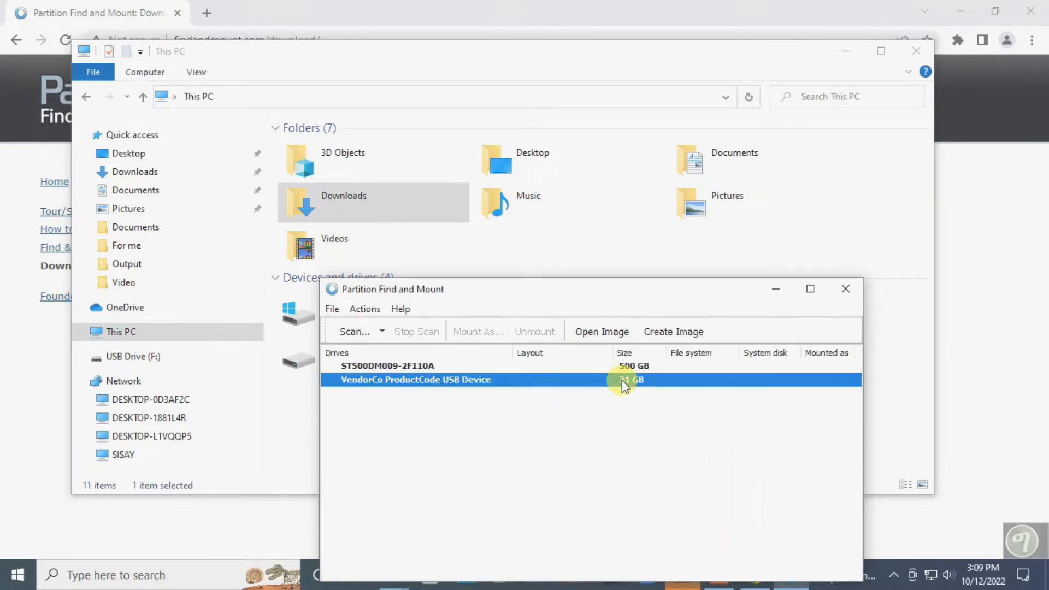
pyautogui.moveTo(664, 287); pyautogui.dragTo(660, 133)
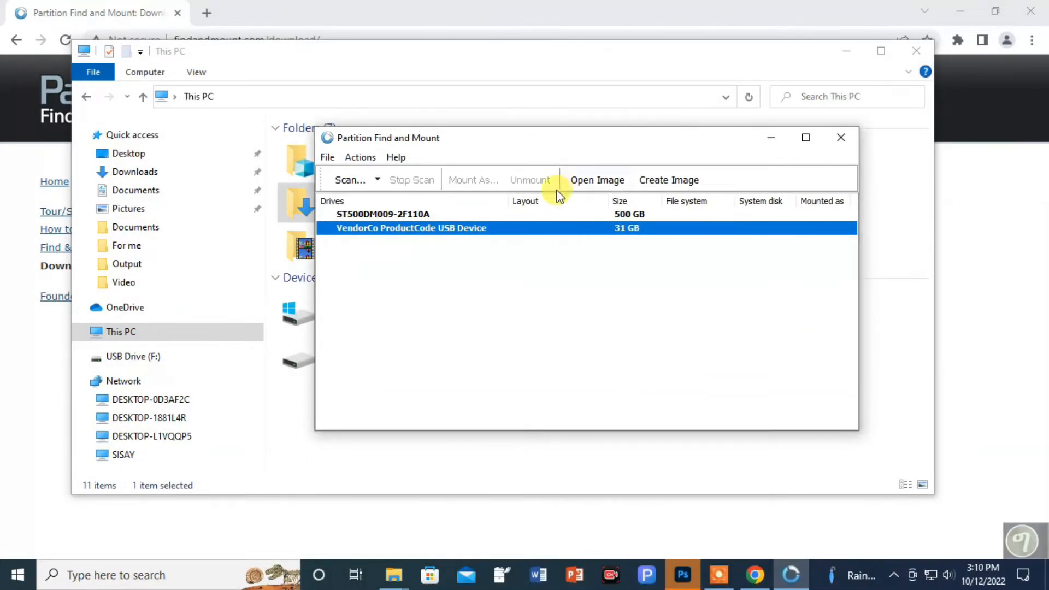
pyautogui.rightClick(468, 236)
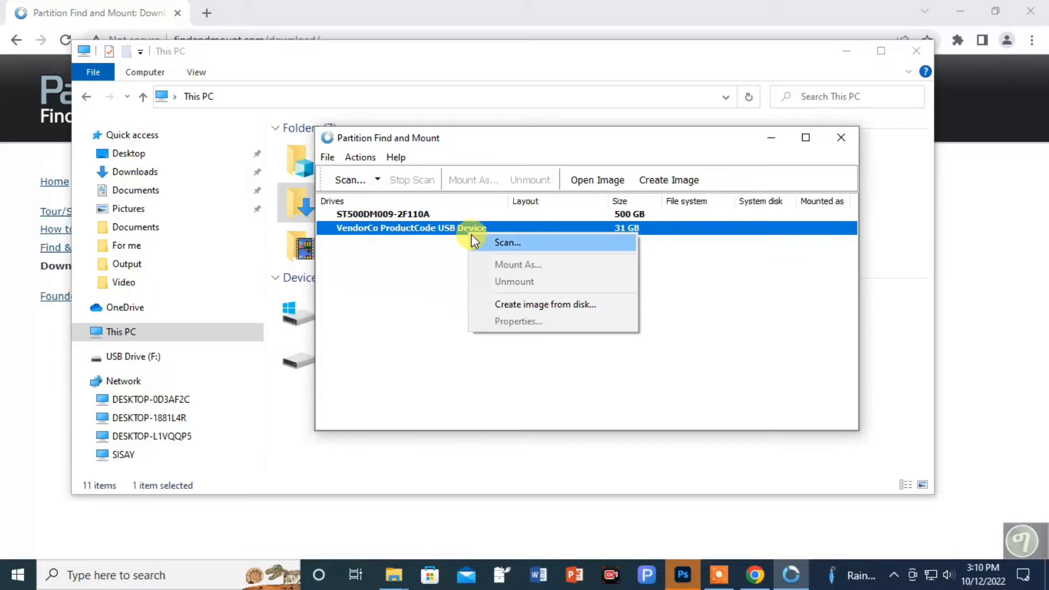
pyautogui.click(490, 240)
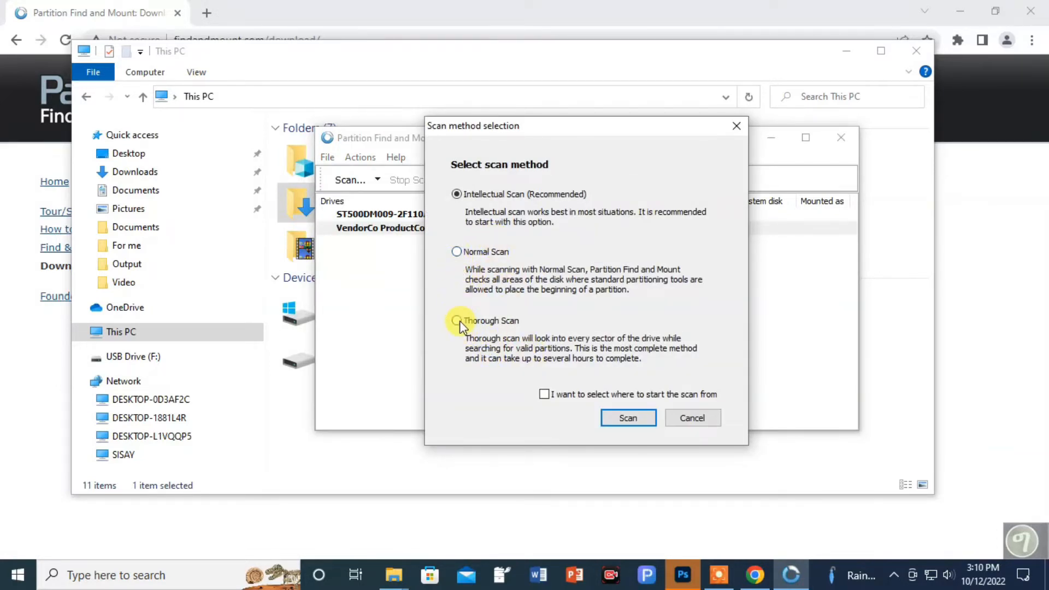
pyautogui.click(636, 420)
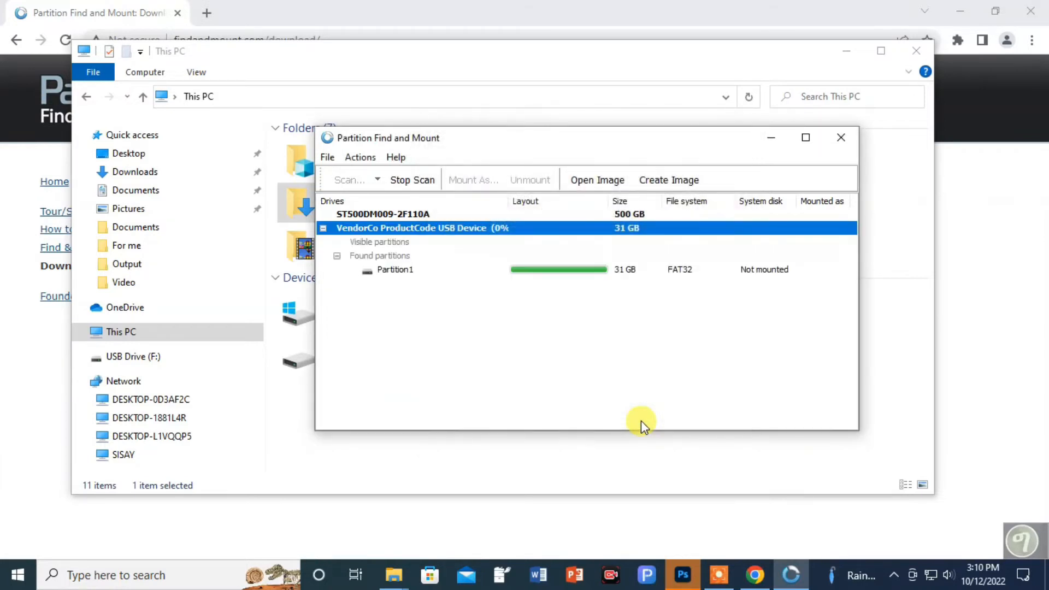
pyautogui.moveTo(508, 203); pyautogui.dragTo(568, 203)
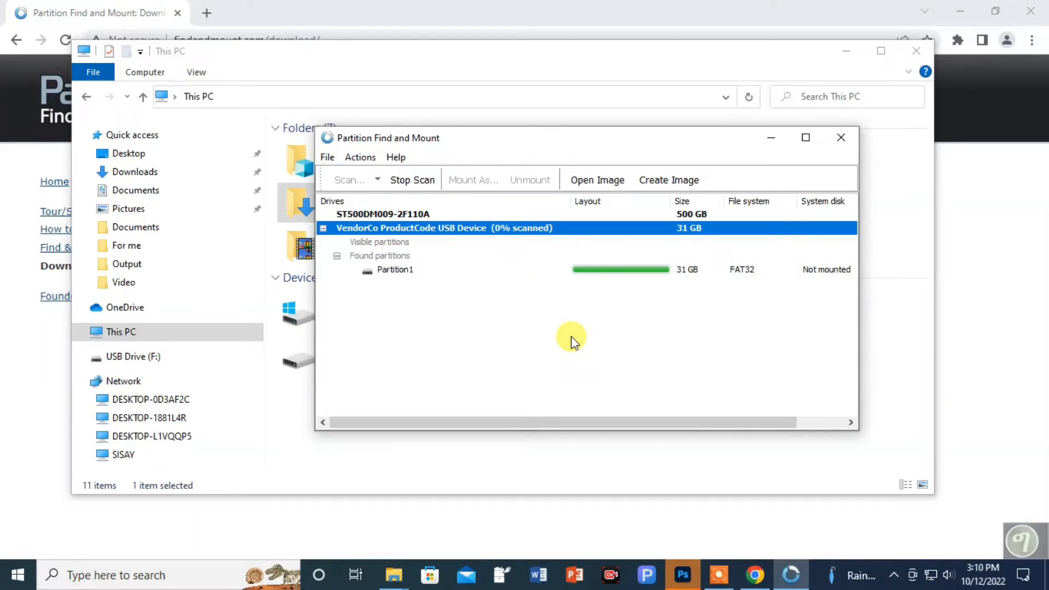
pyautogui.click(720, 574)
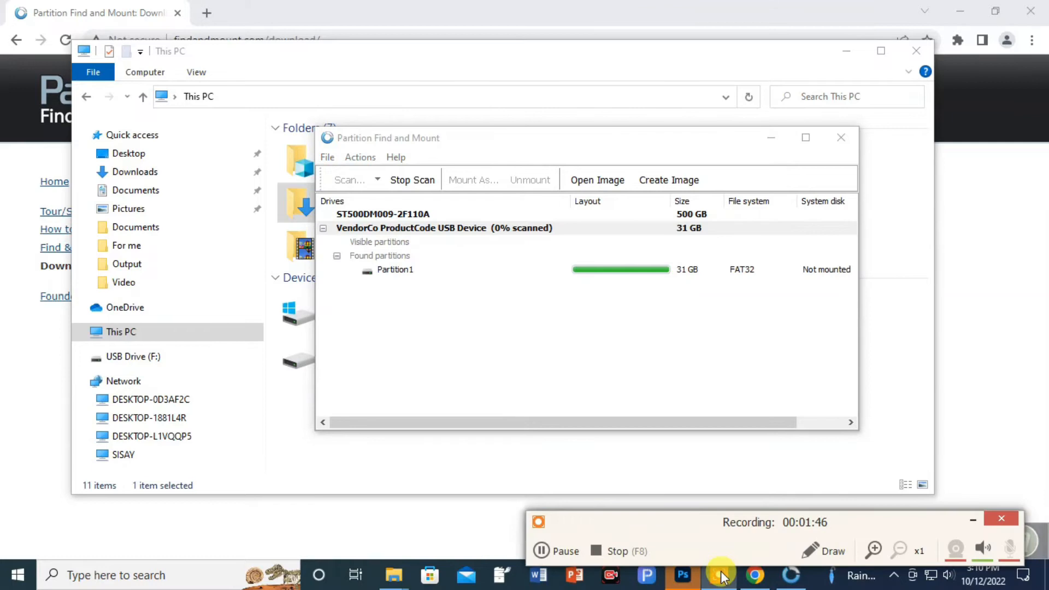
pyautogui.click(544, 550)
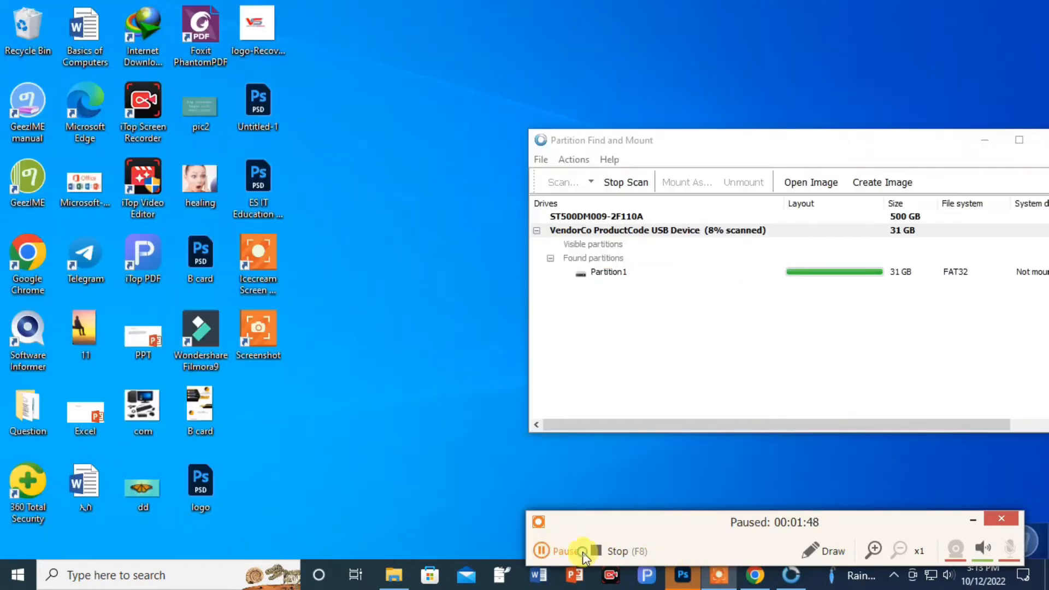
pyautogui.click(543, 550)
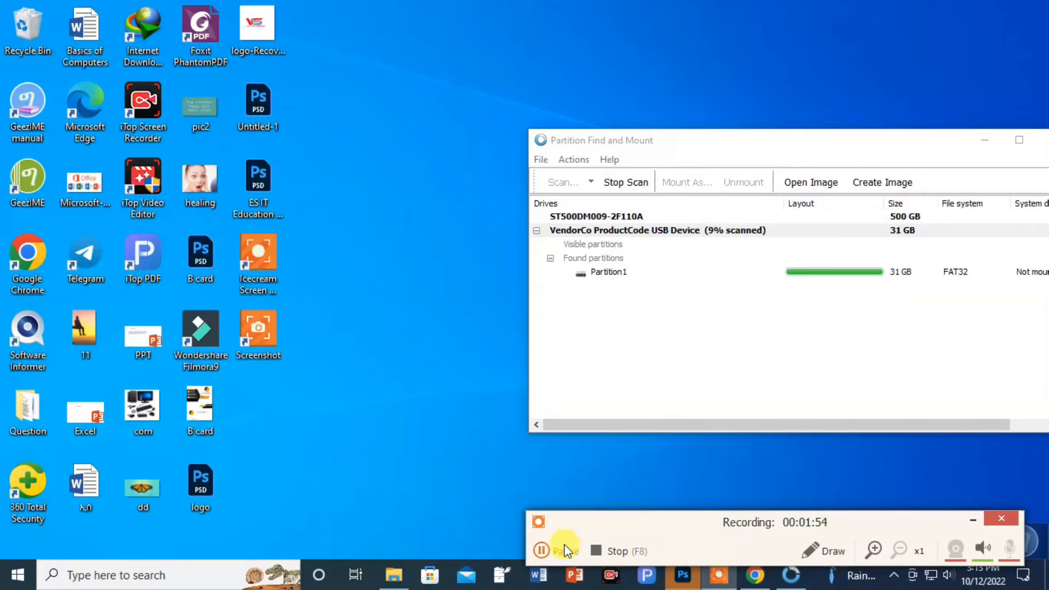
pyautogui.click(541, 551)
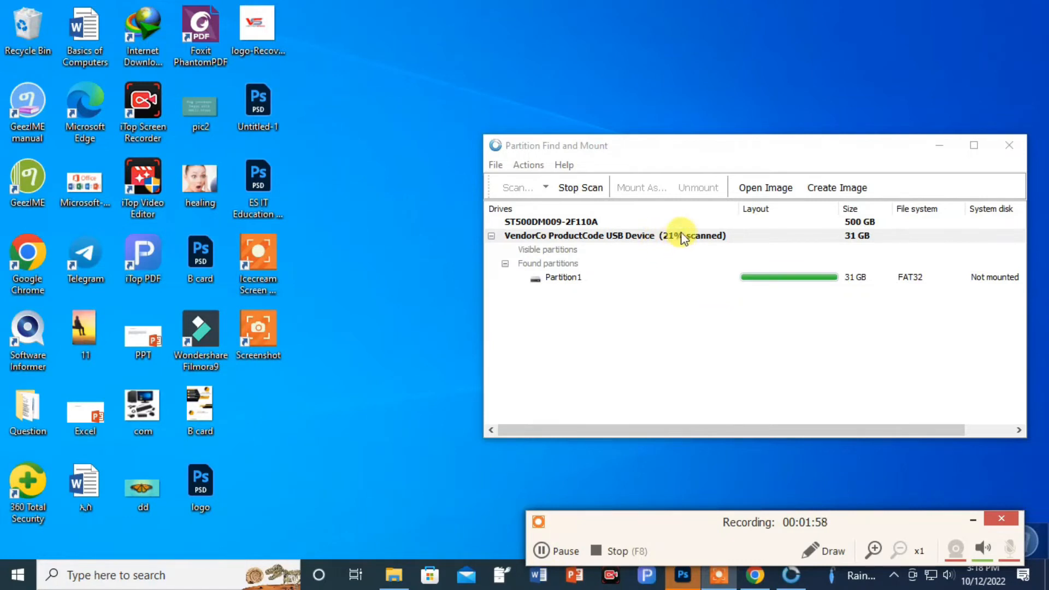
pyautogui.click(542, 550)
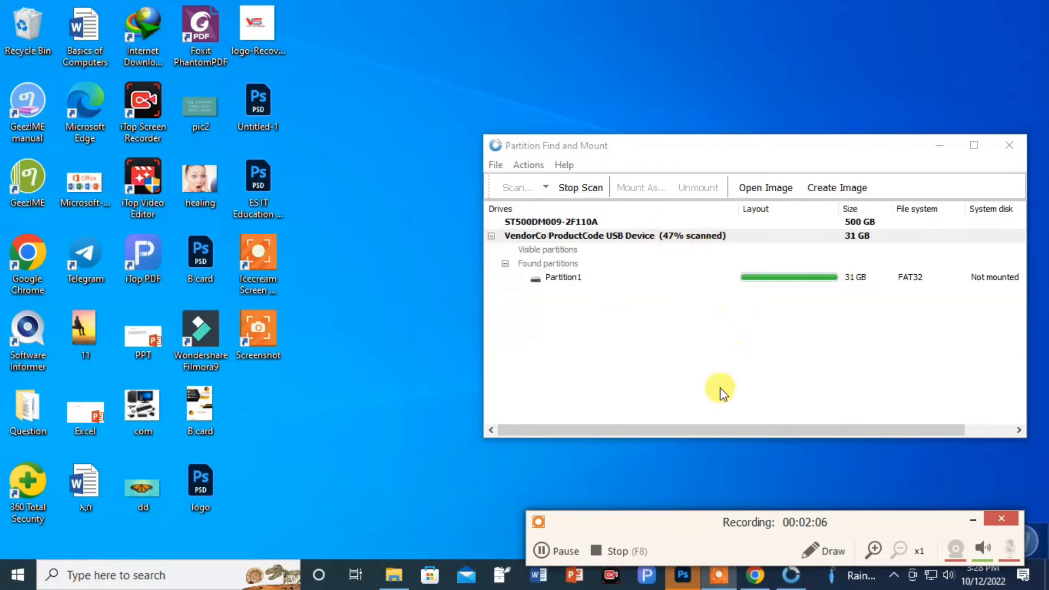
pyautogui.click(542, 551)
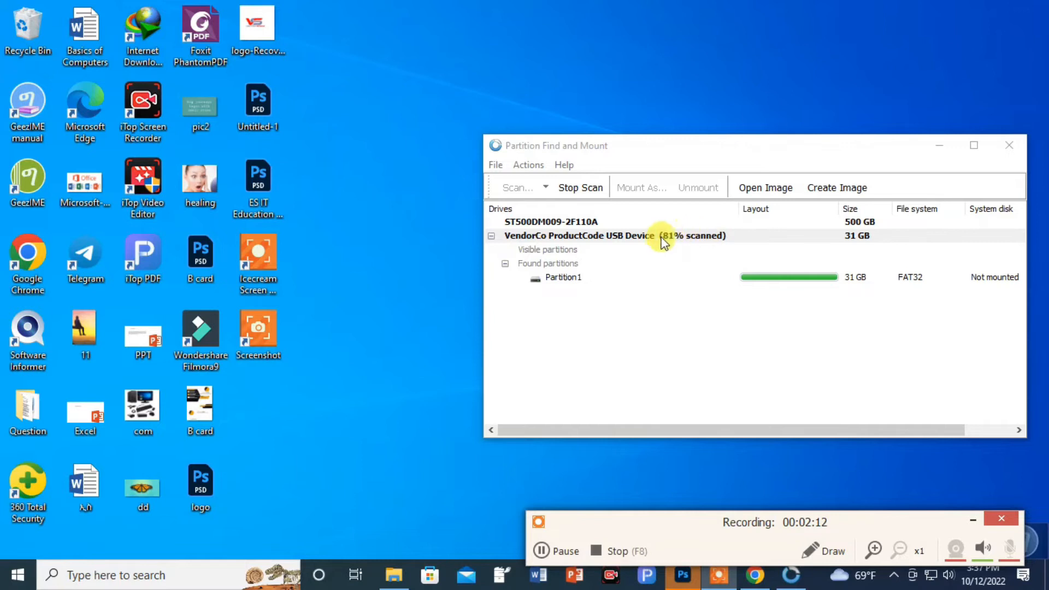
# Wait for the scan of the USB device to finish and dismiss the Scan Complete message.
pyautogui.click(542, 551)
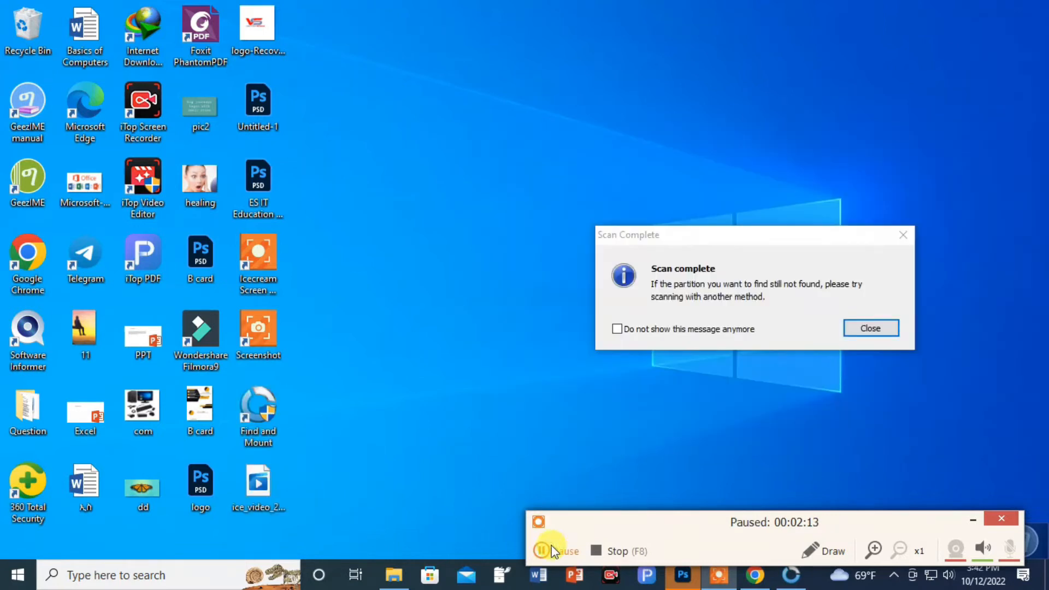
pyautogui.click(542, 551)
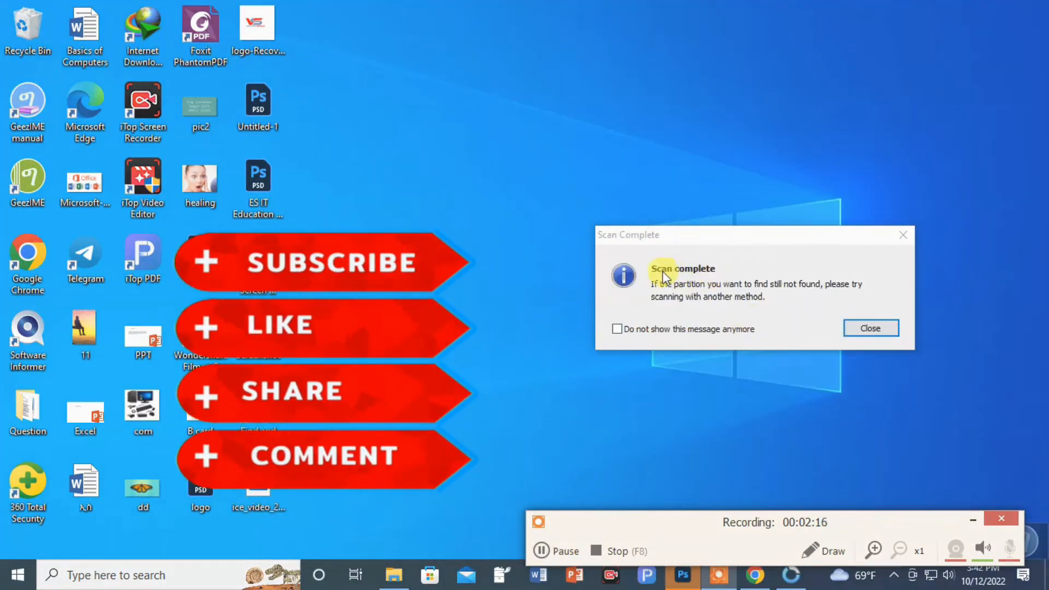
pyautogui.click(868, 328)
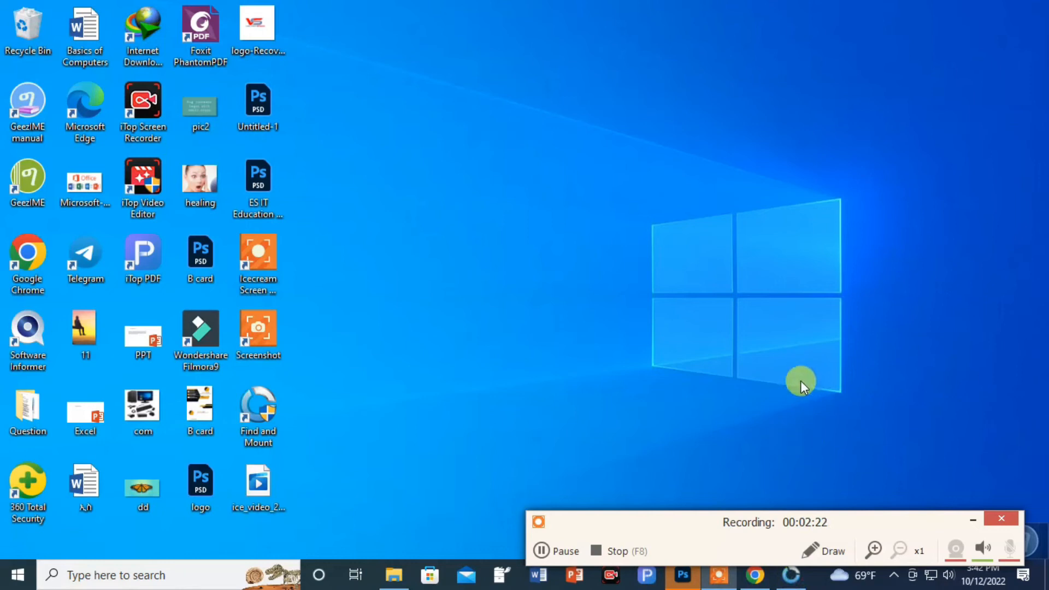
pyautogui.click(569, 554)
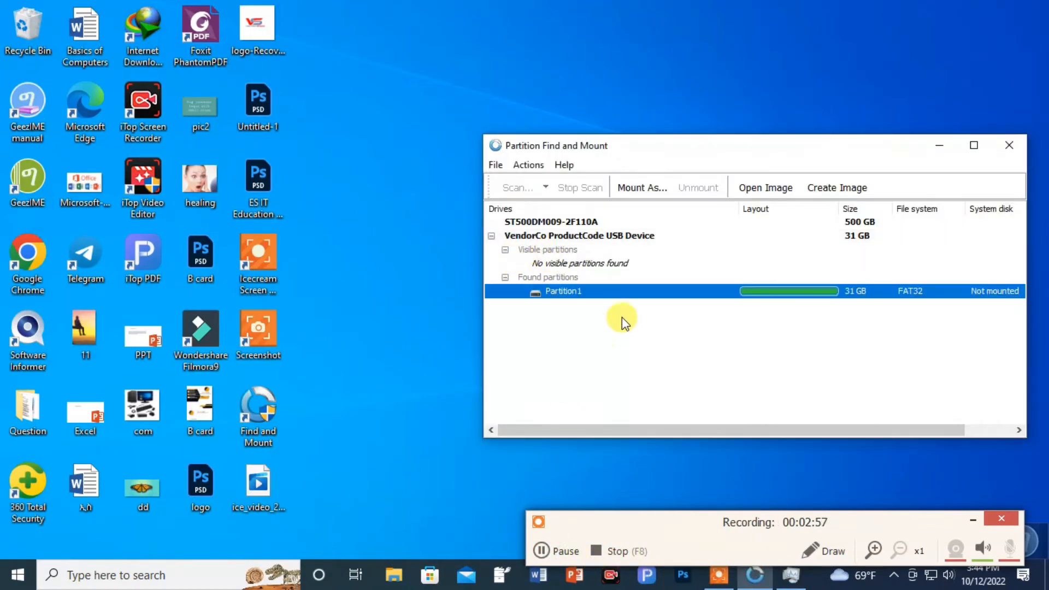
# Mount the found Partition1 as drive N: with the volume set to open in Windows Explorer.
pyautogui.rightClick(624, 291)
pyautogui.click(654, 324)
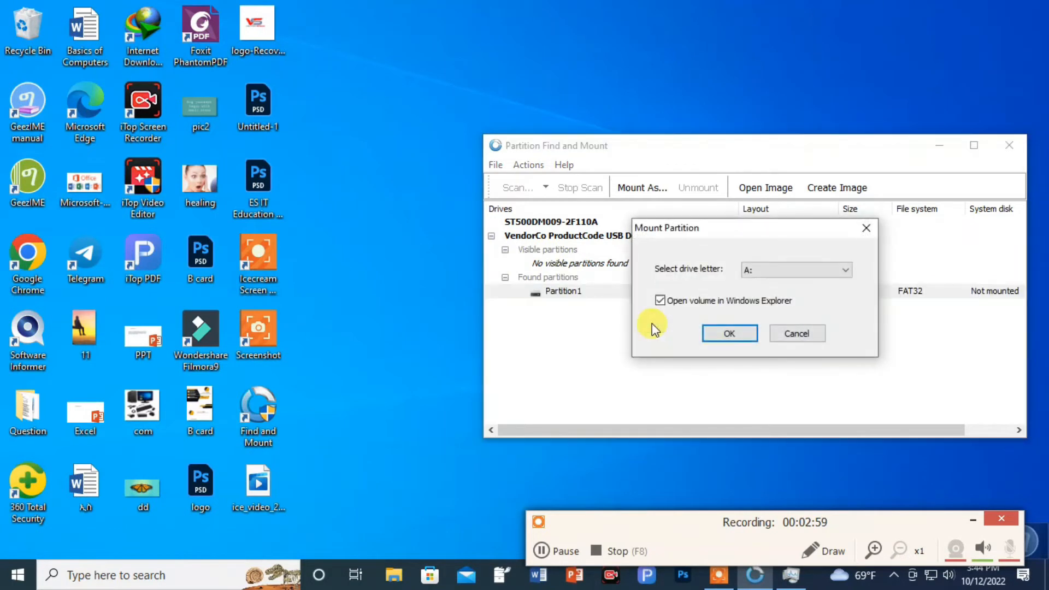
pyautogui.click(796, 271)
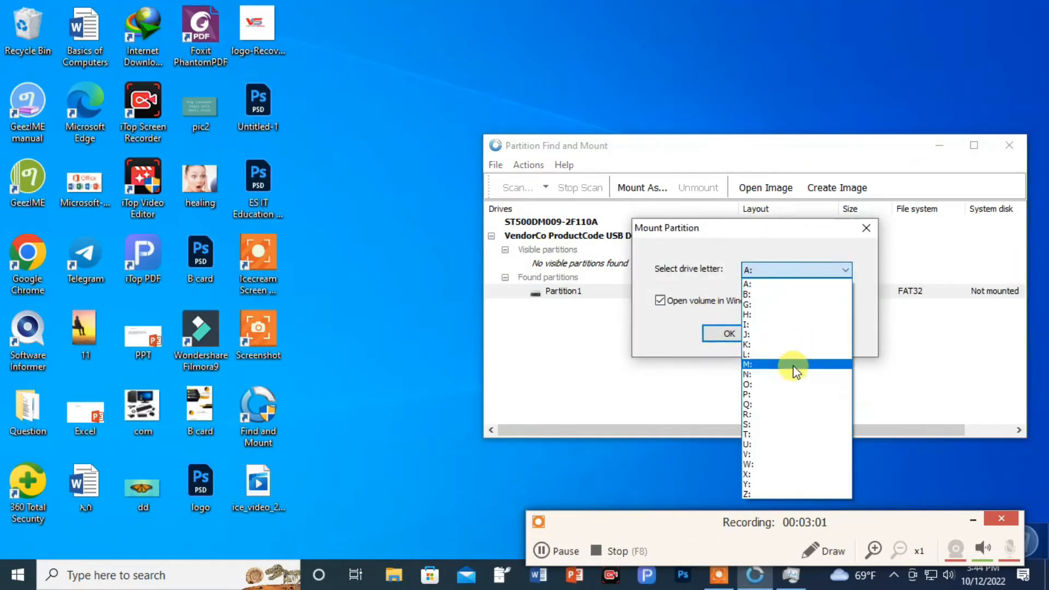
pyautogui.click(772, 374)
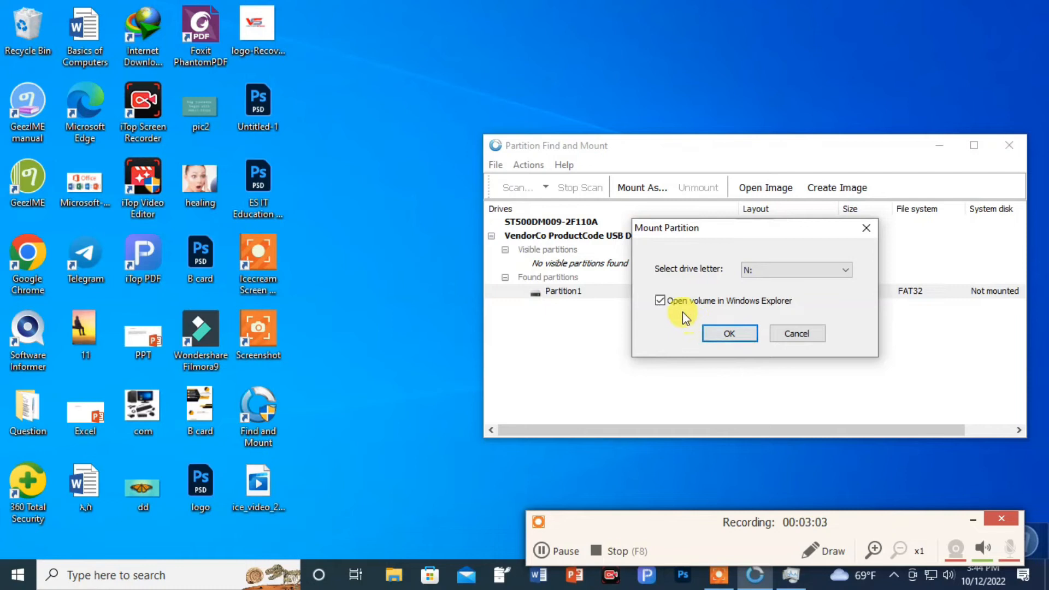
pyautogui.click(745, 332)
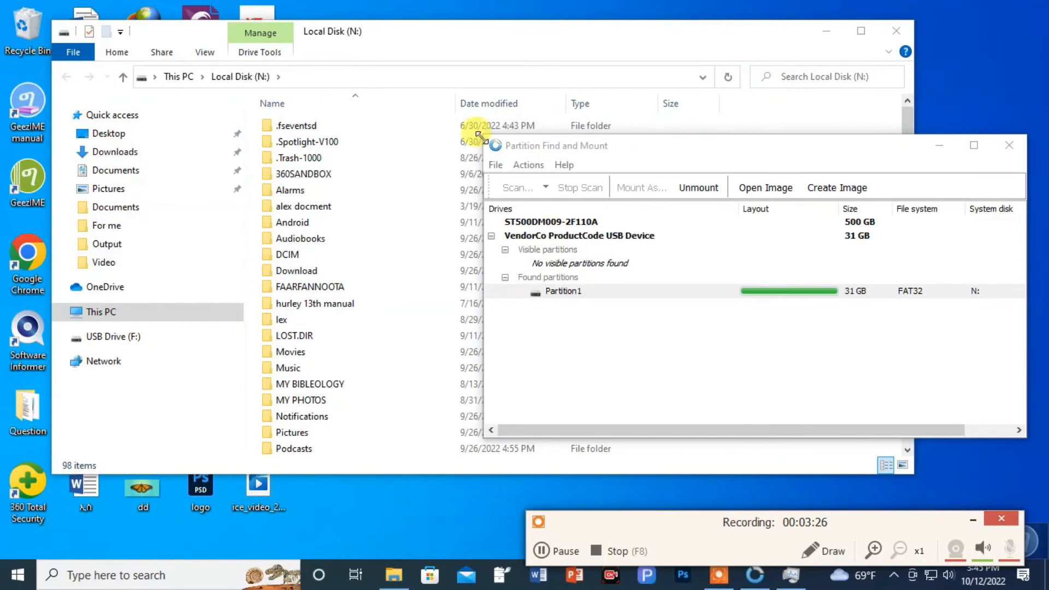
# Bring the Local Disk (N:) window to the front and select all of its files and folders.
pyautogui.click(351, 36)
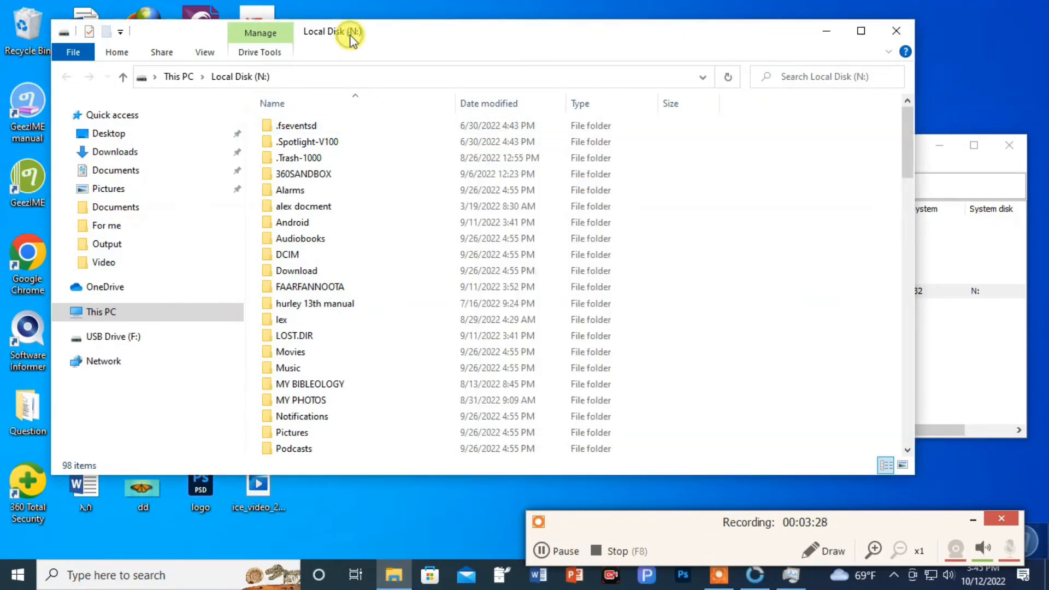
pyautogui.click(329, 197)
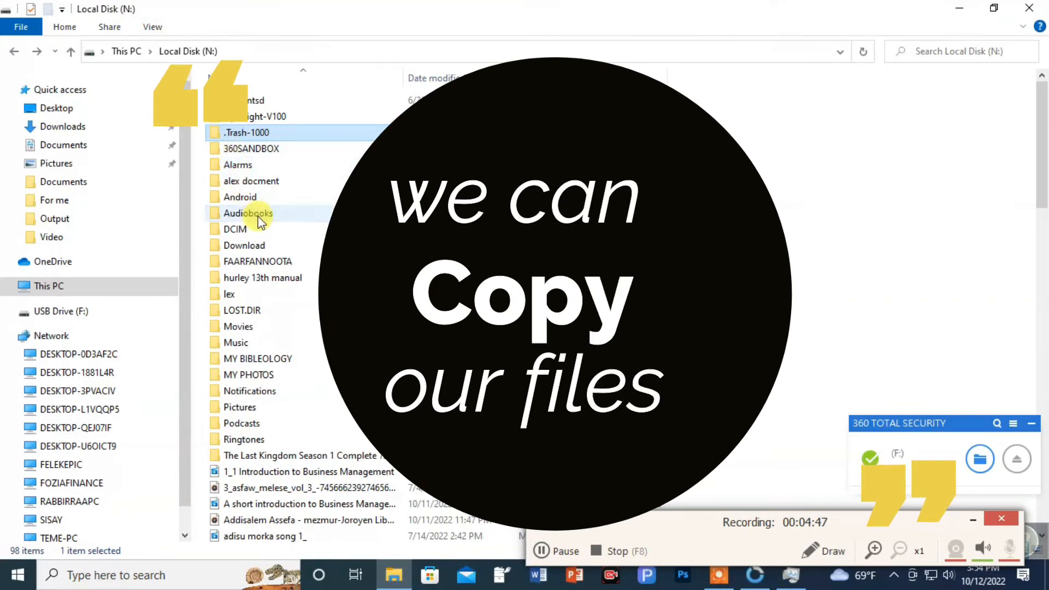
pyautogui.click(257, 214)
pyautogui.hotkey('ctrl', 'a')
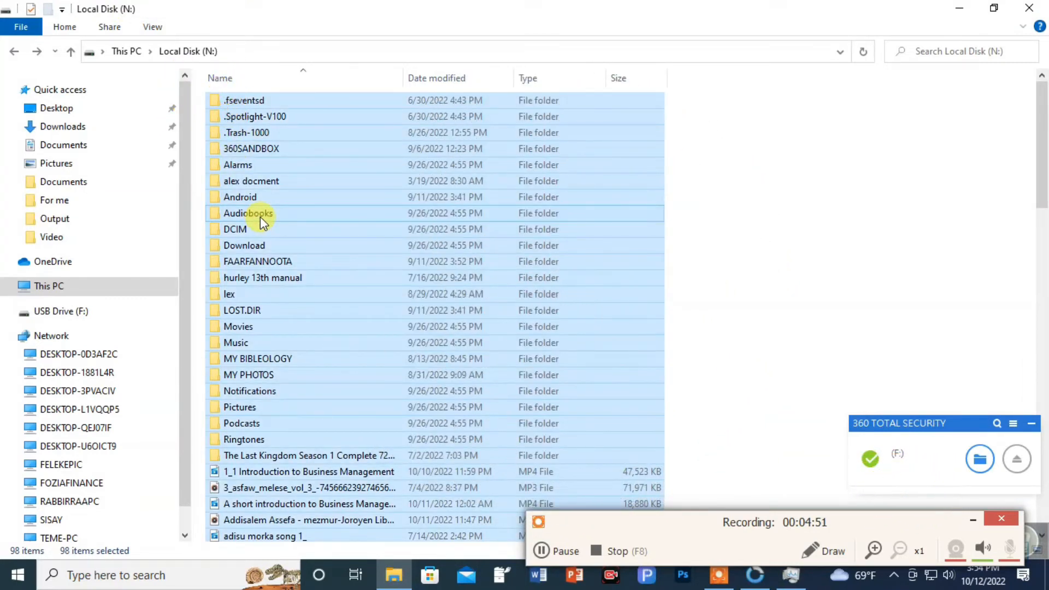
# Arrange two File Explorer windows side by side, one showing the Desktop and the other Local Disk (N:).
pyautogui.press('super+Right')
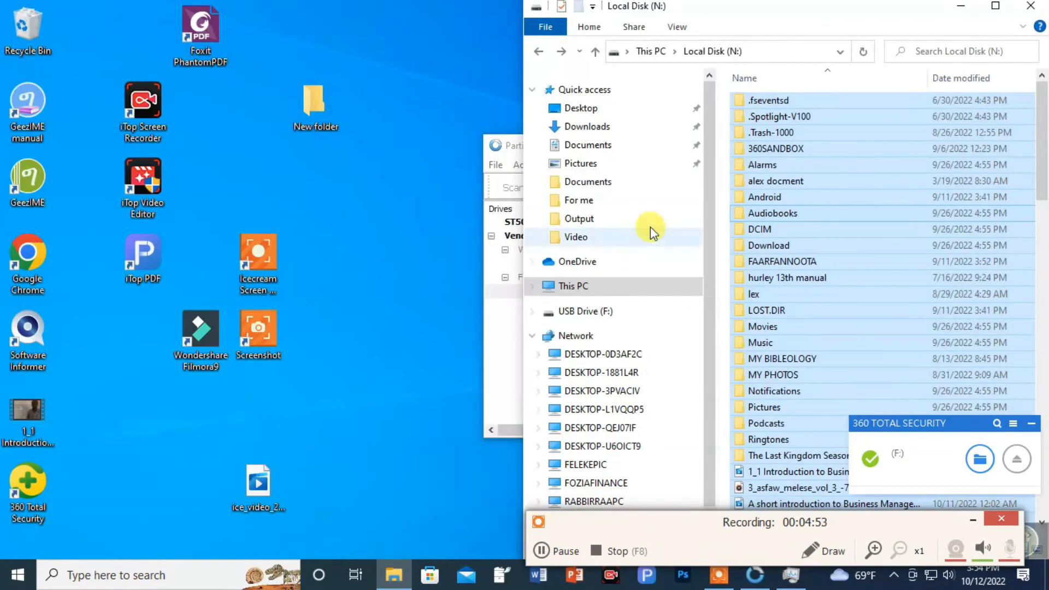
pyautogui.click(807, 283)
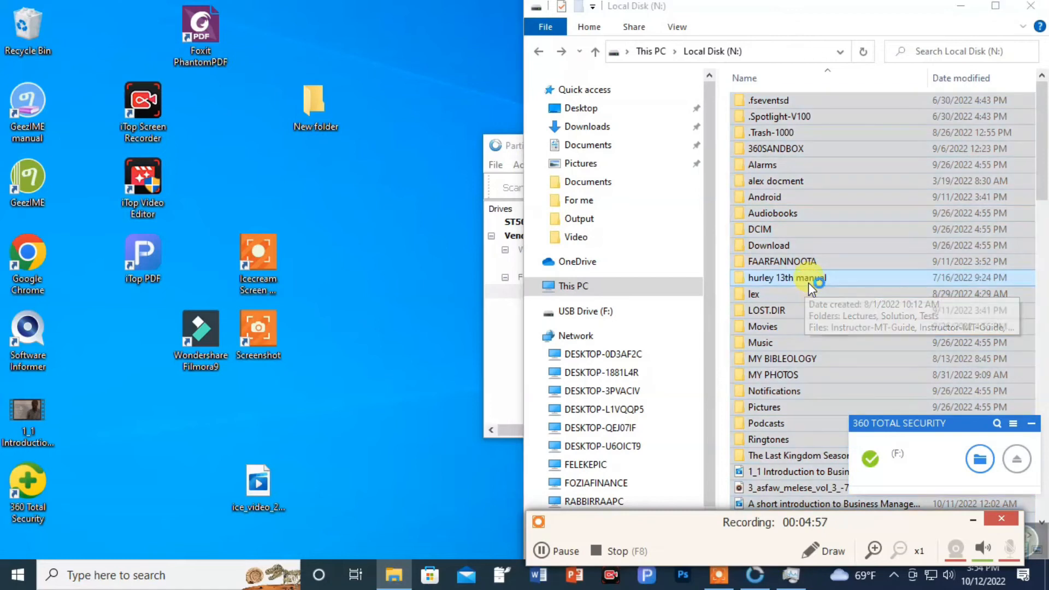
pyautogui.press('super+Down')
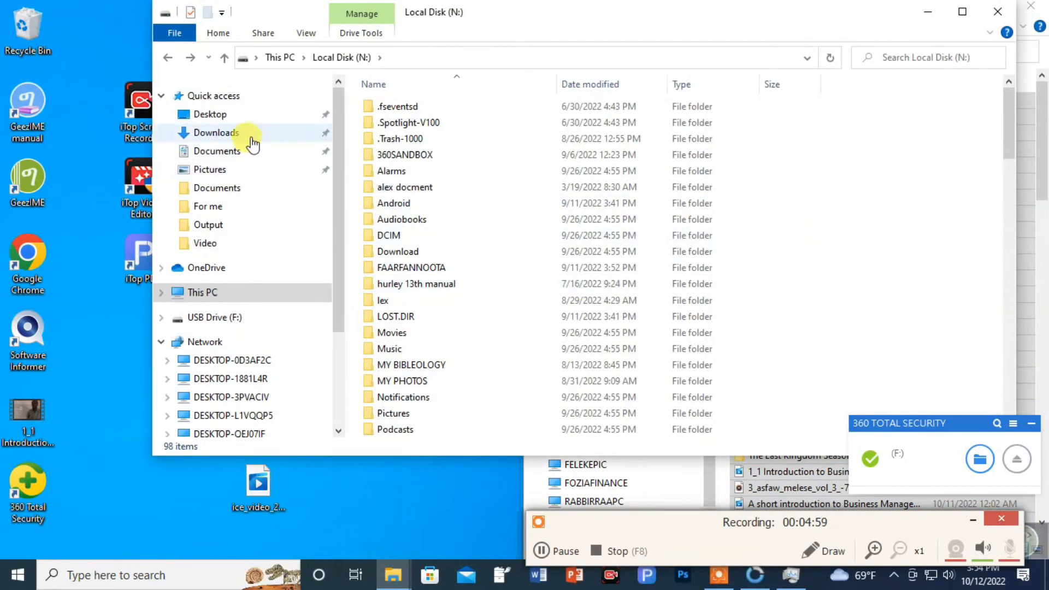
pyautogui.click(230, 120)
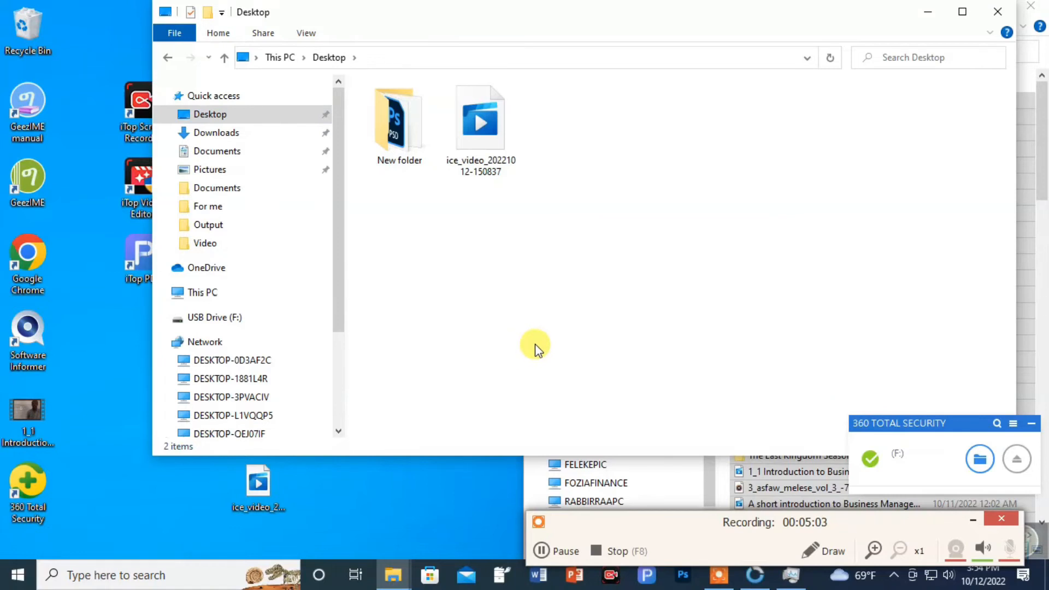
pyautogui.press('super+Left')
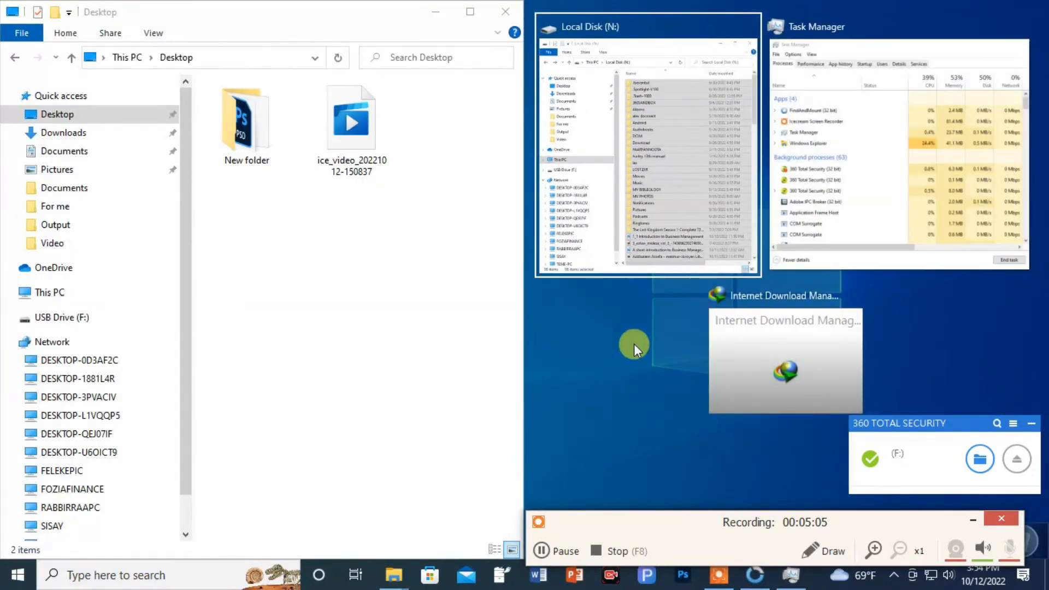
pyautogui.click(623, 227)
# Copy the video 1_1 Introduction to Business Management and the MP3 file listed directly below it from Local Disk (N:) to the Desktop.
pyautogui.scroll(-2, 864, 407)
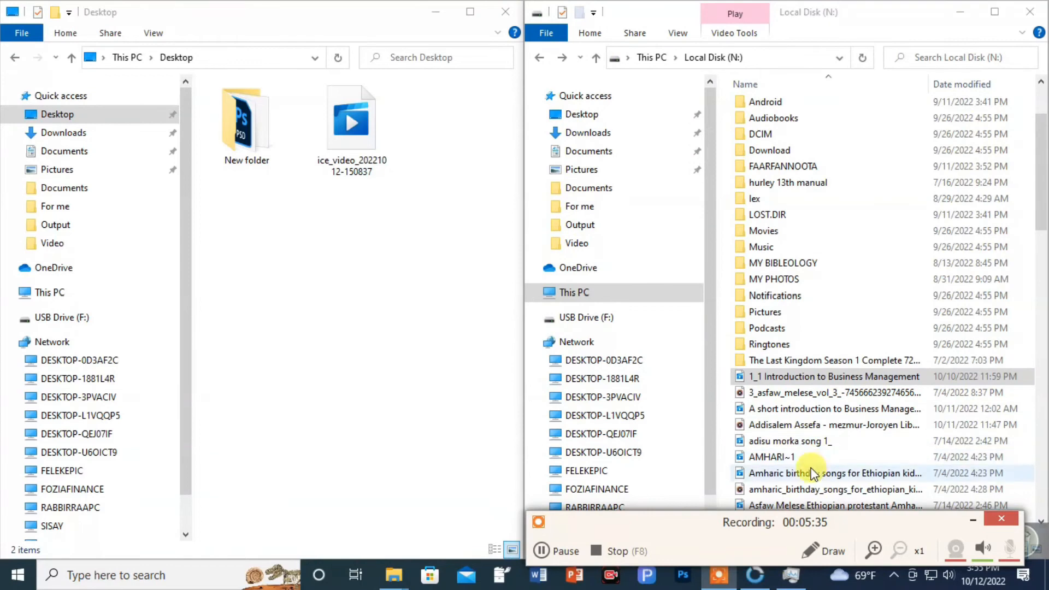
pyautogui.click(771, 265)
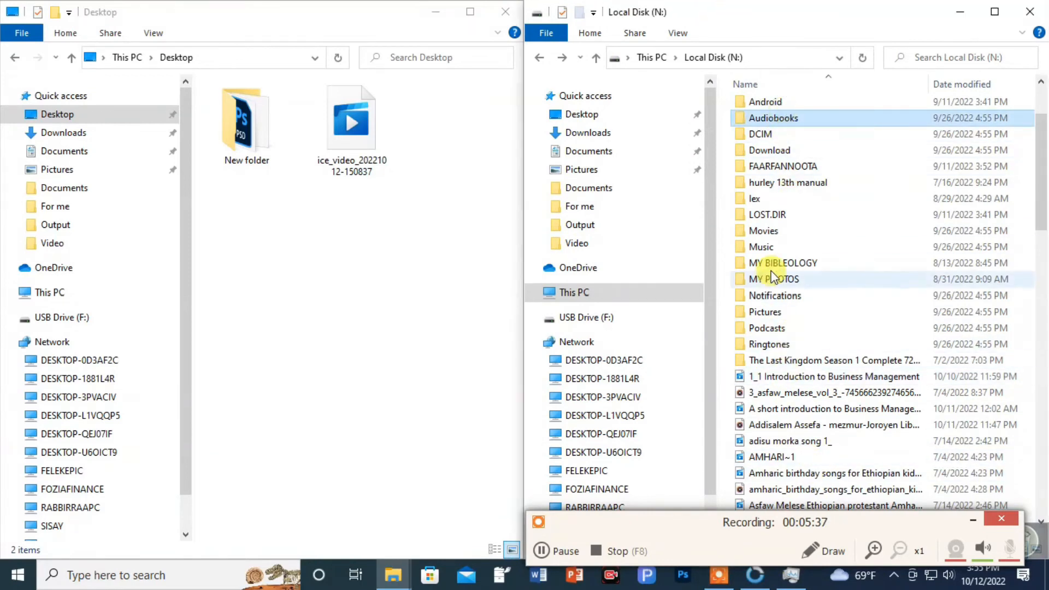
pyautogui.click(793, 376)
pyautogui.moveTo(793, 377); pyautogui.dragTo(358, 326)
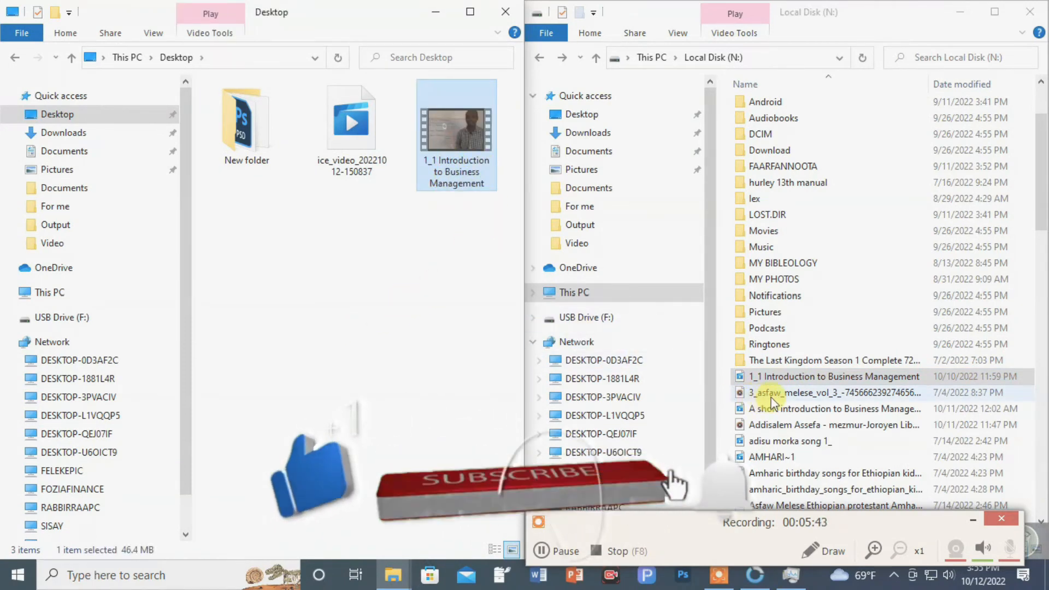
pyautogui.moveTo(773, 397); pyautogui.dragTo(304, 337)
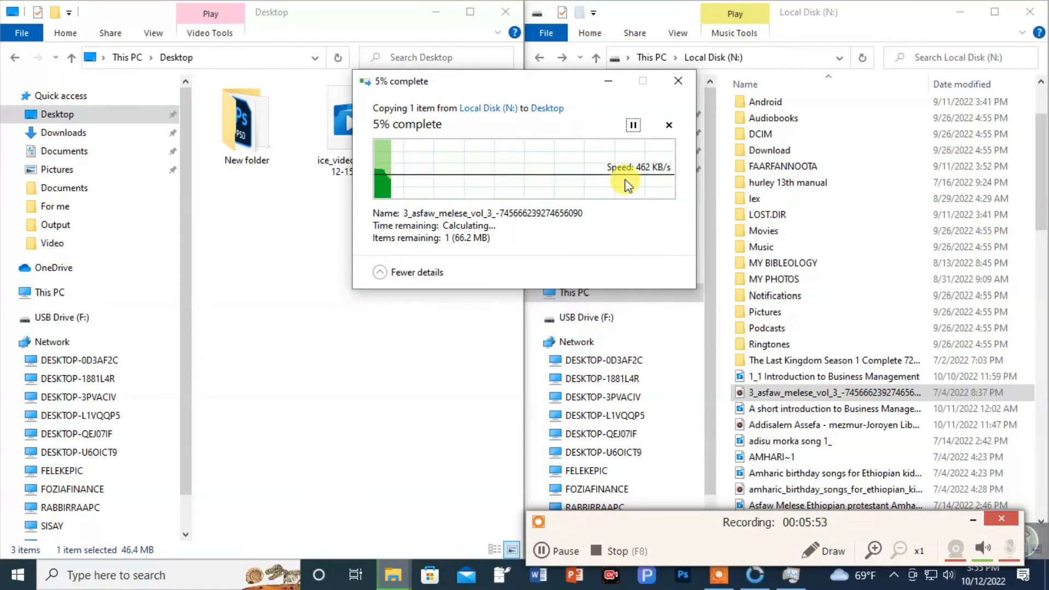
pyautogui.click(585, 549)
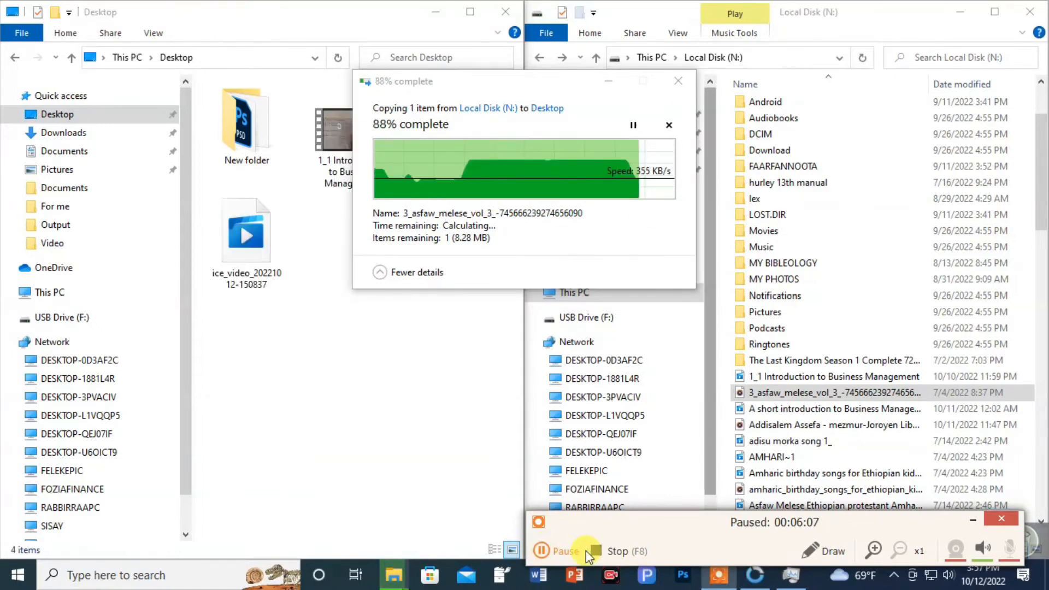
pyautogui.click(585, 549)
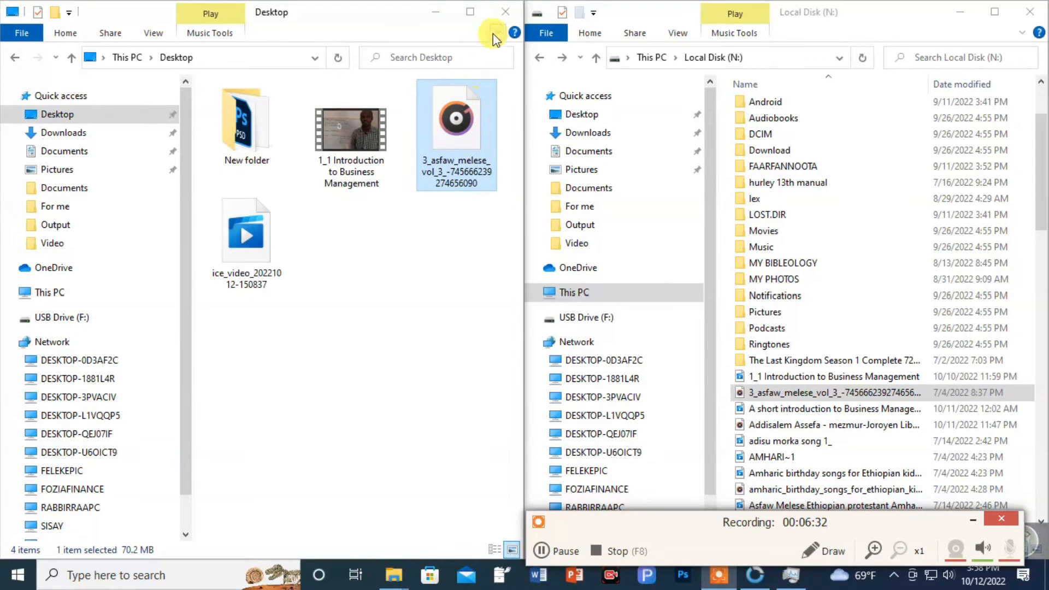
# Clear the File Explorer windows off the screen and unmount Partition1 from drive N: in Partition Find and Mount.
pyautogui.click(505, 12)
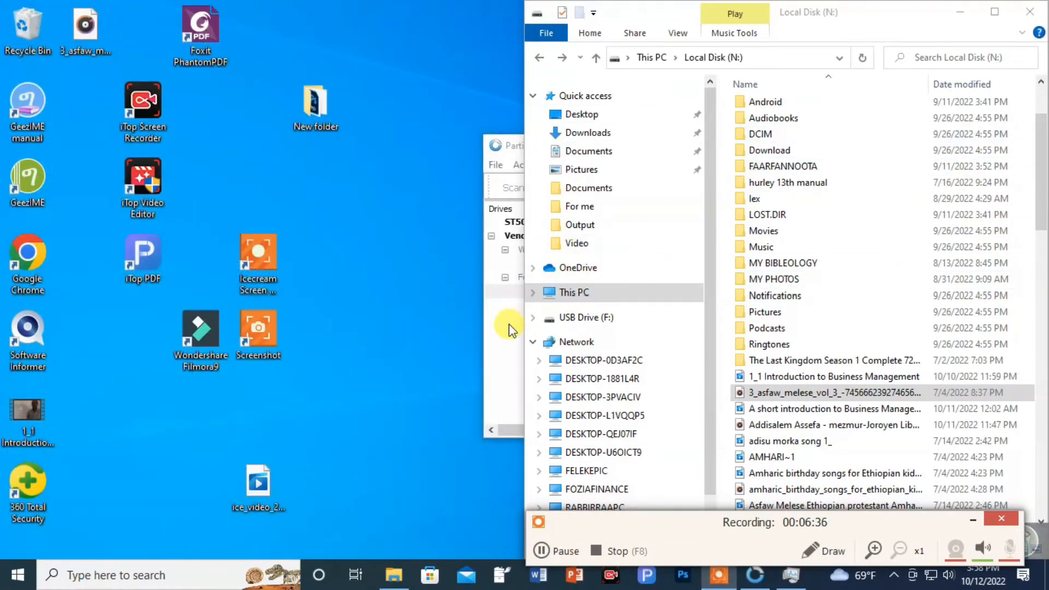
pyautogui.click(961, 12)
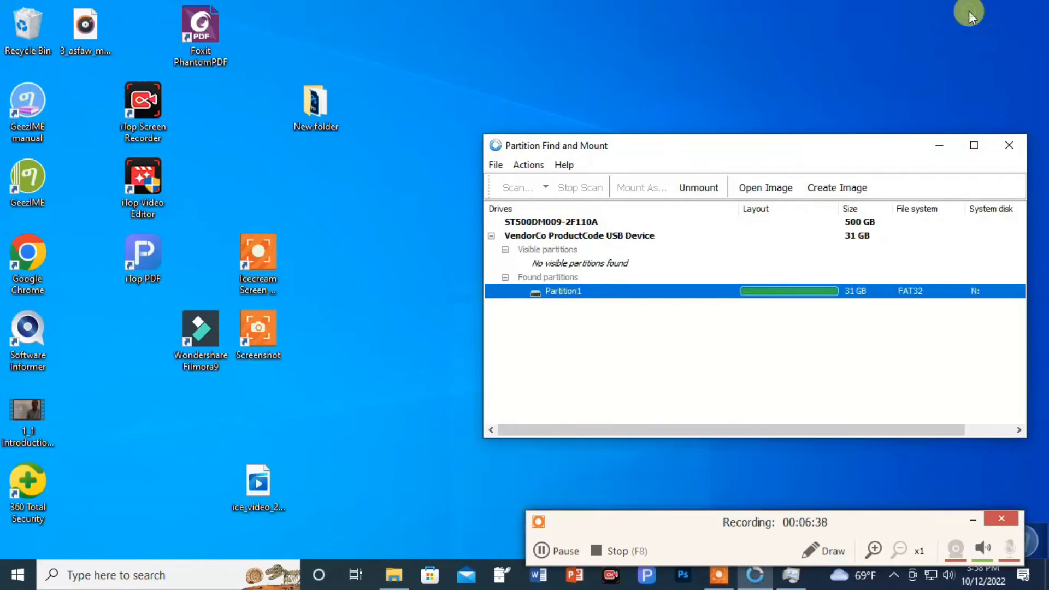
pyautogui.rightClick(680, 295)
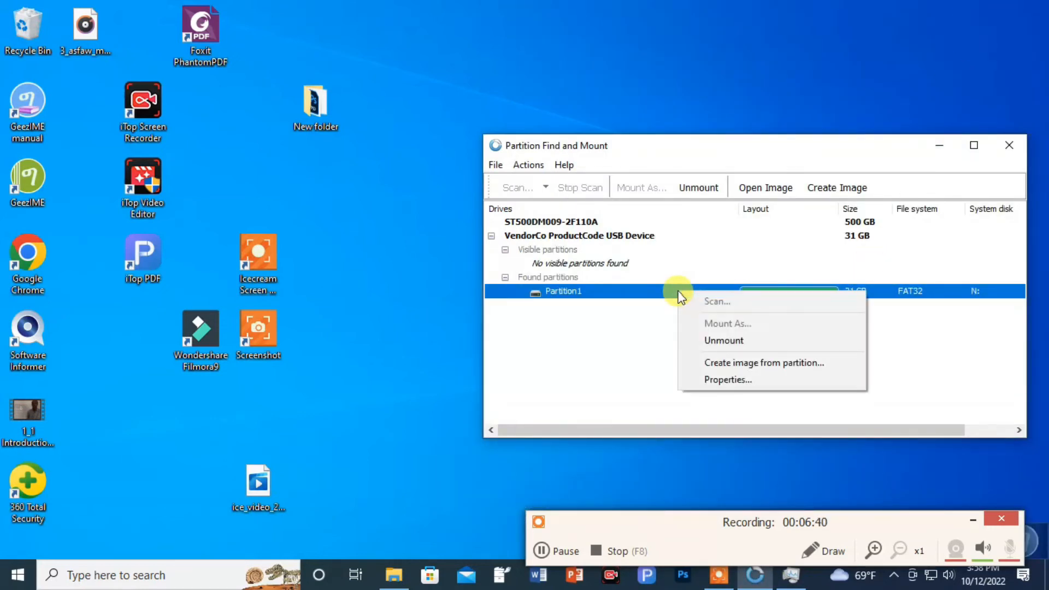
pyautogui.click(702, 339)
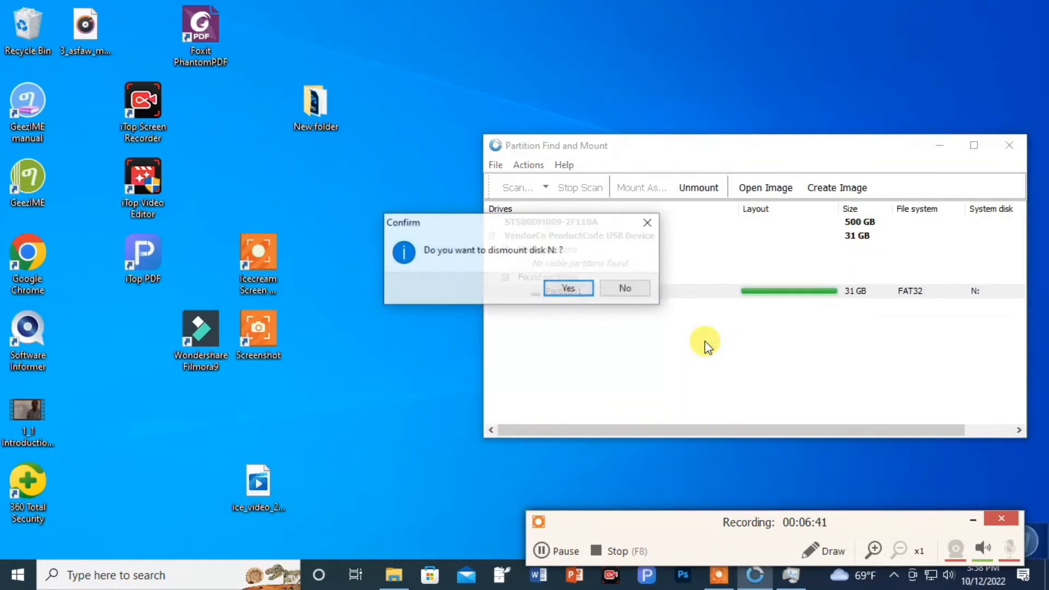
pyautogui.click(553, 285)
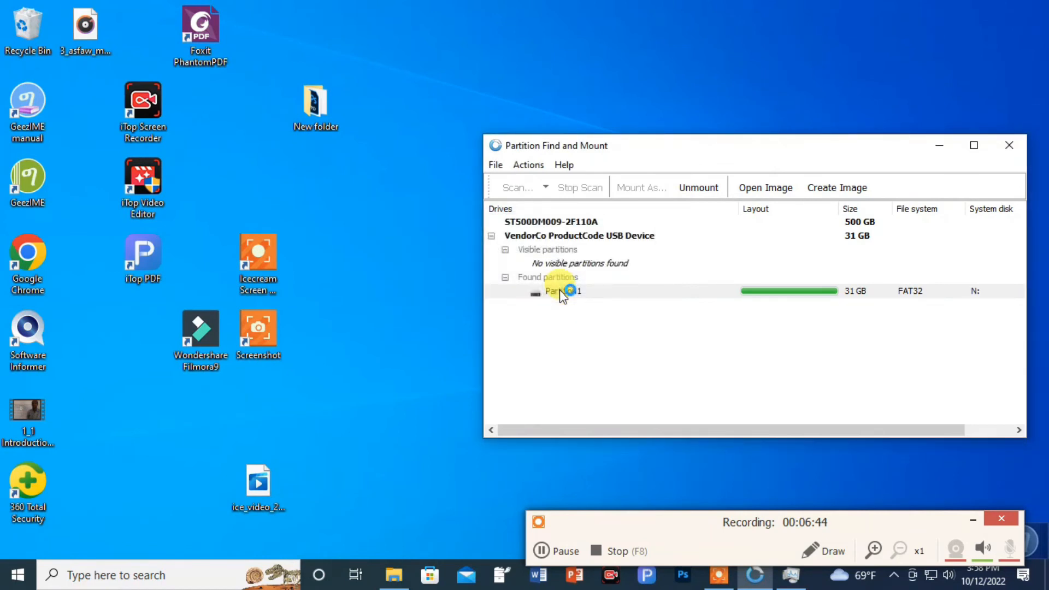
pyautogui.rightClick(393, 213)
pyautogui.click(427, 259)
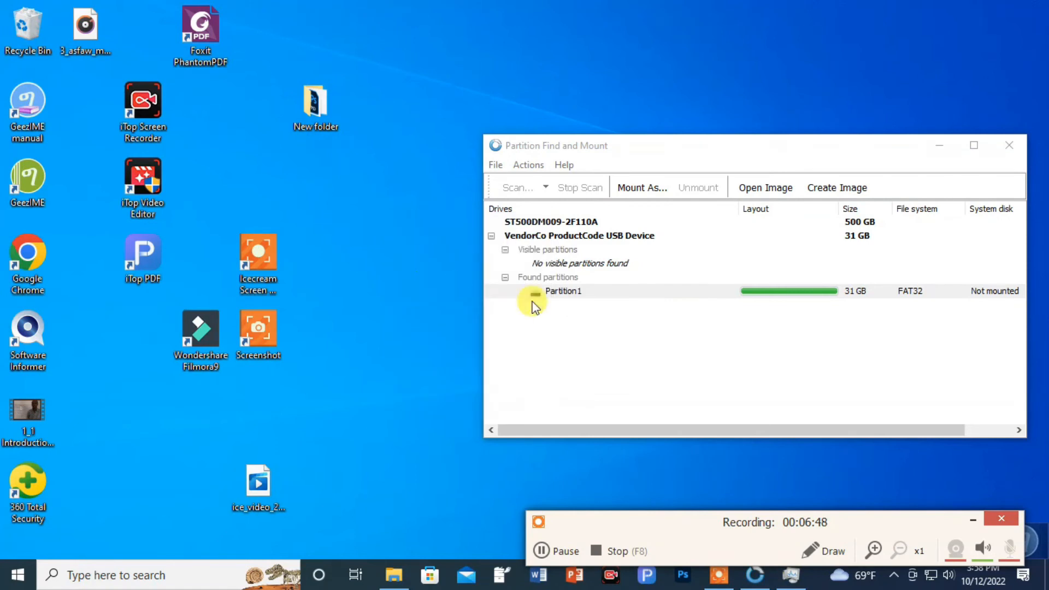
pyautogui.rightClick(616, 292)
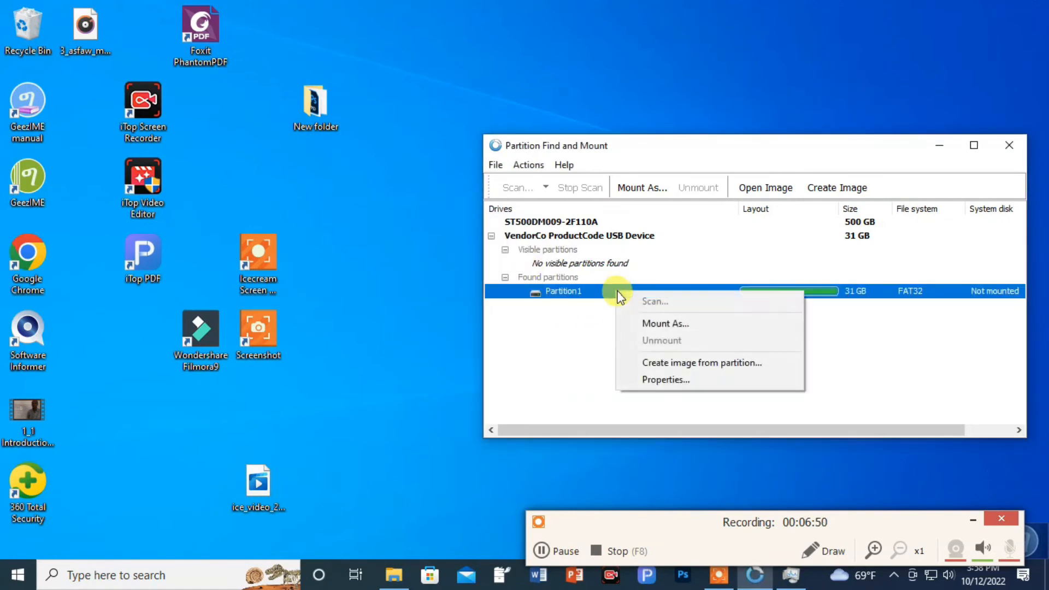
pyautogui.click(567, 339)
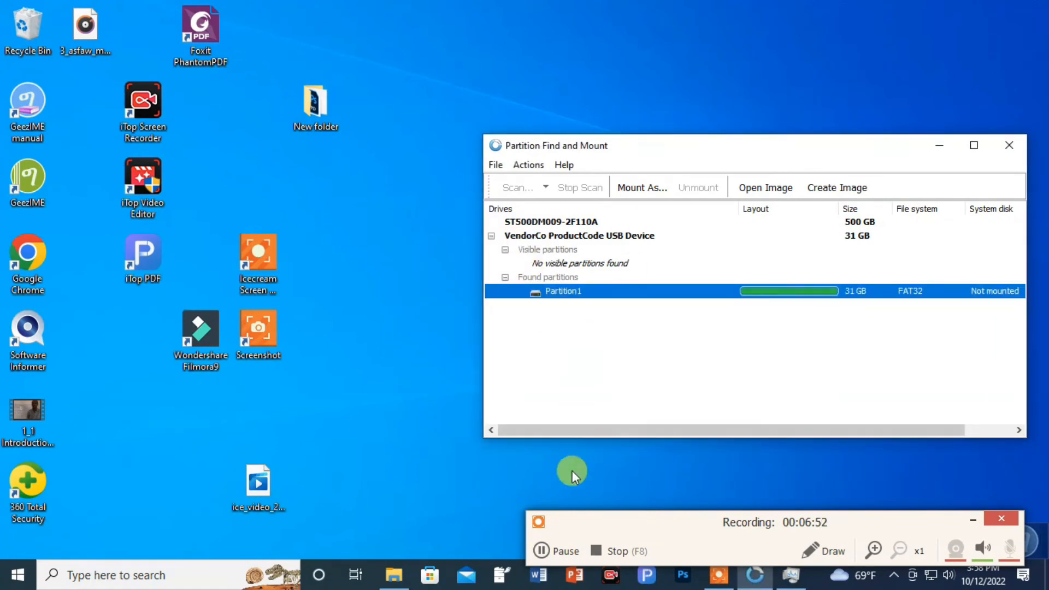
# Switch to File Explorer, show This PC in a maximized window and view the options for USB Drive (F:).
pyautogui.click(394, 573)
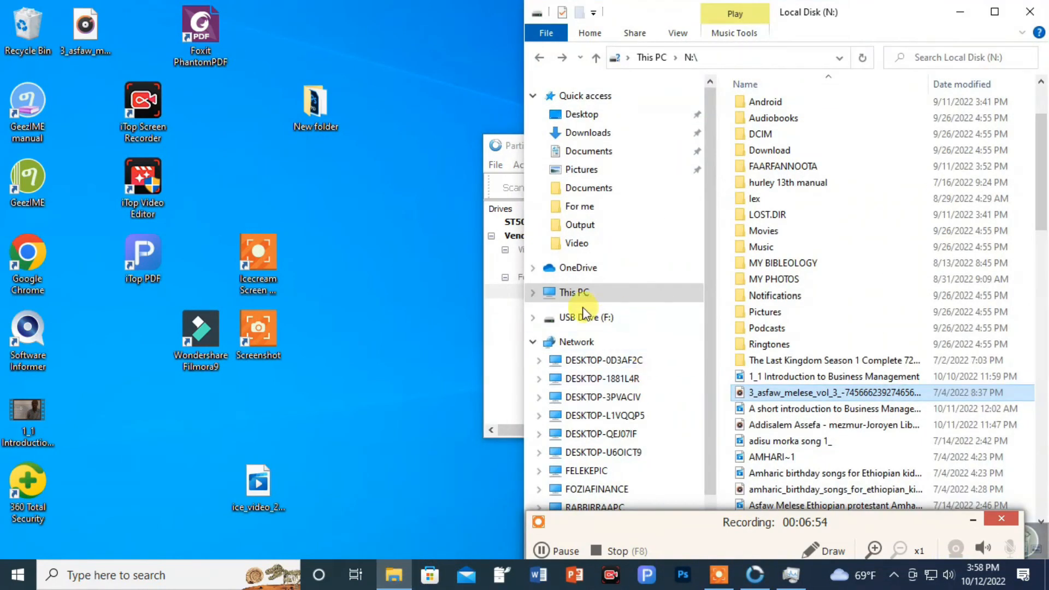
pyautogui.click(593, 293)
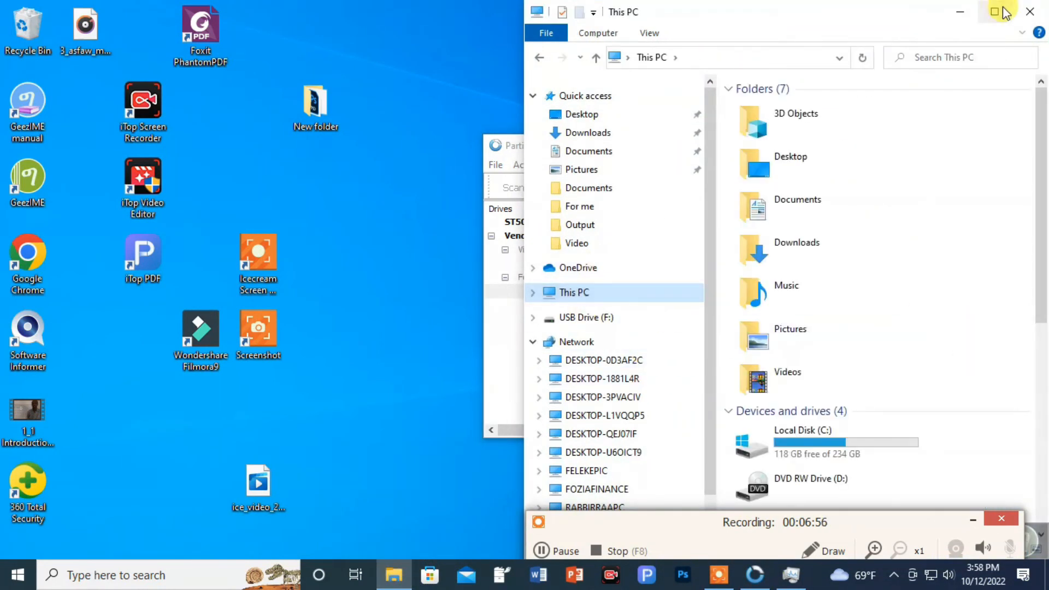
pyautogui.click(1002, 11)
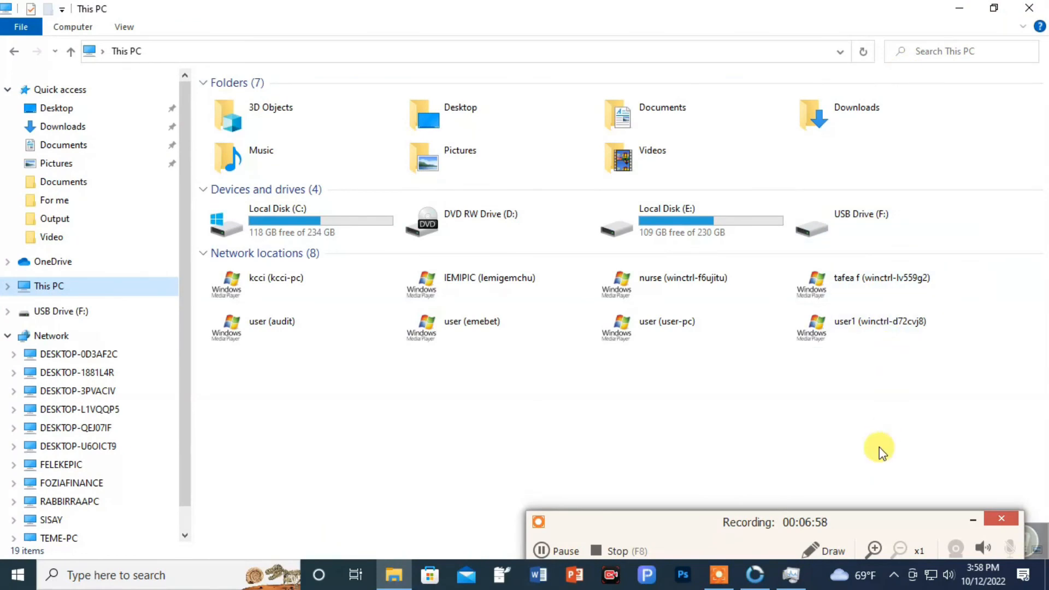
pyautogui.click(857, 210)
pyautogui.rightClick(857, 211)
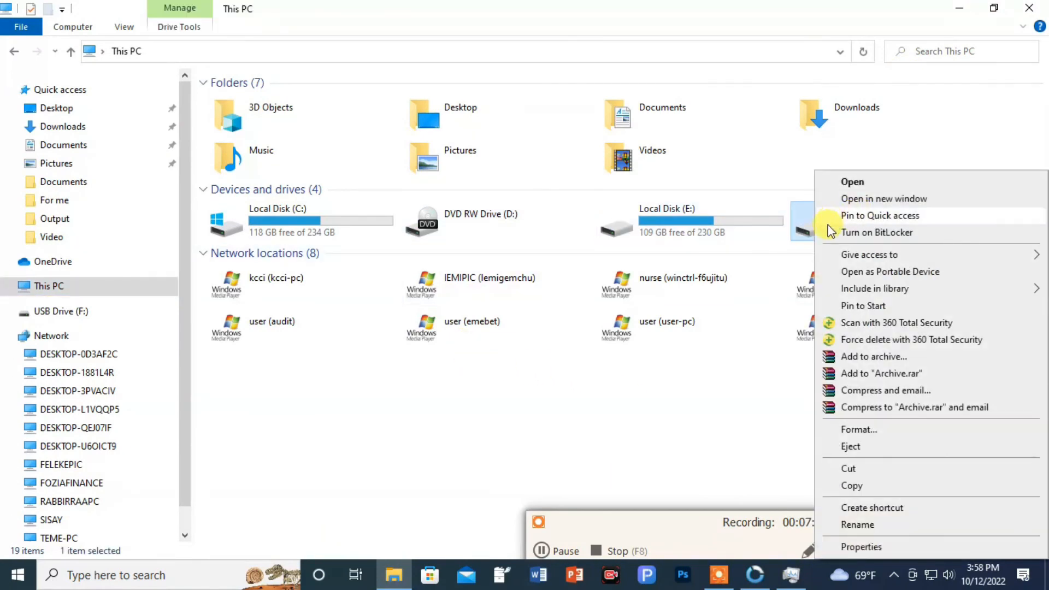
pyautogui.click(714, 402)
# Quick format USB Drive (F:) as FAT32 with 16 kilobyte allocation units and no volume label, and return to This PC.
pyautogui.doubleClick(888, 232)
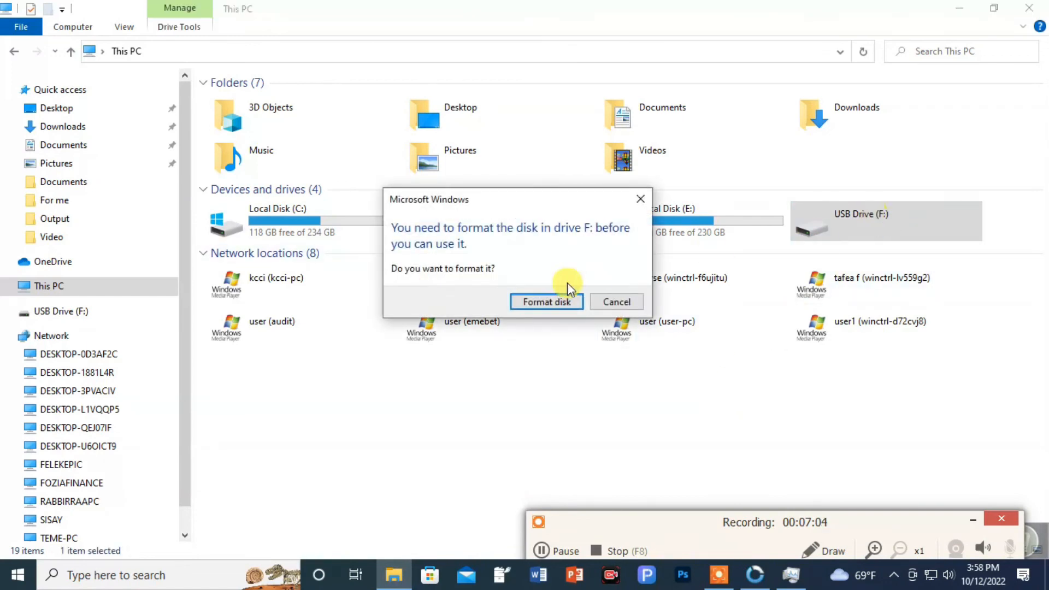
pyautogui.click(544, 302)
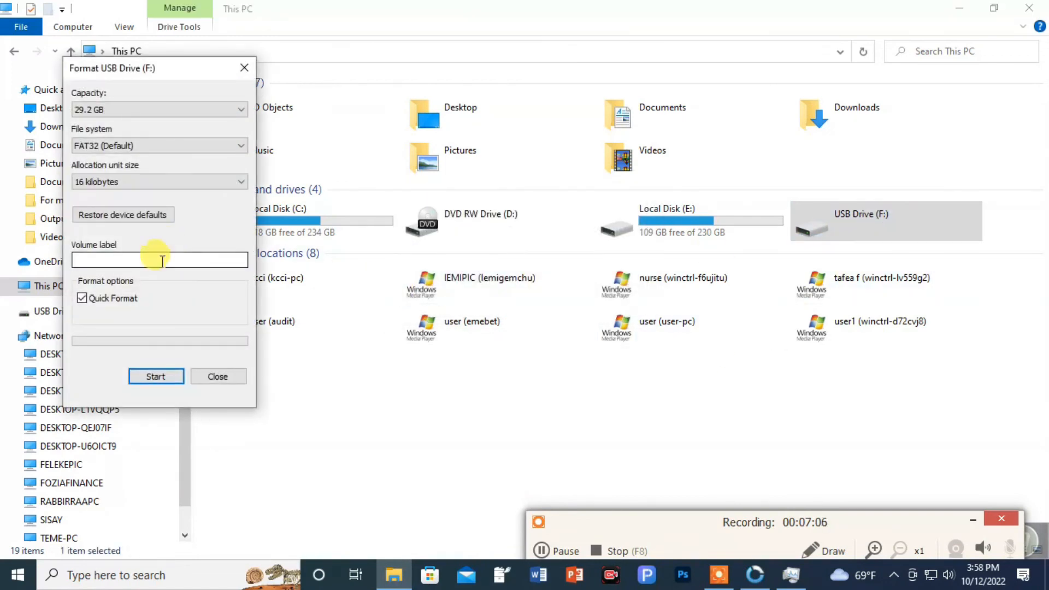
pyautogui.click(154, 375)
pyautogui.click(560, 285)
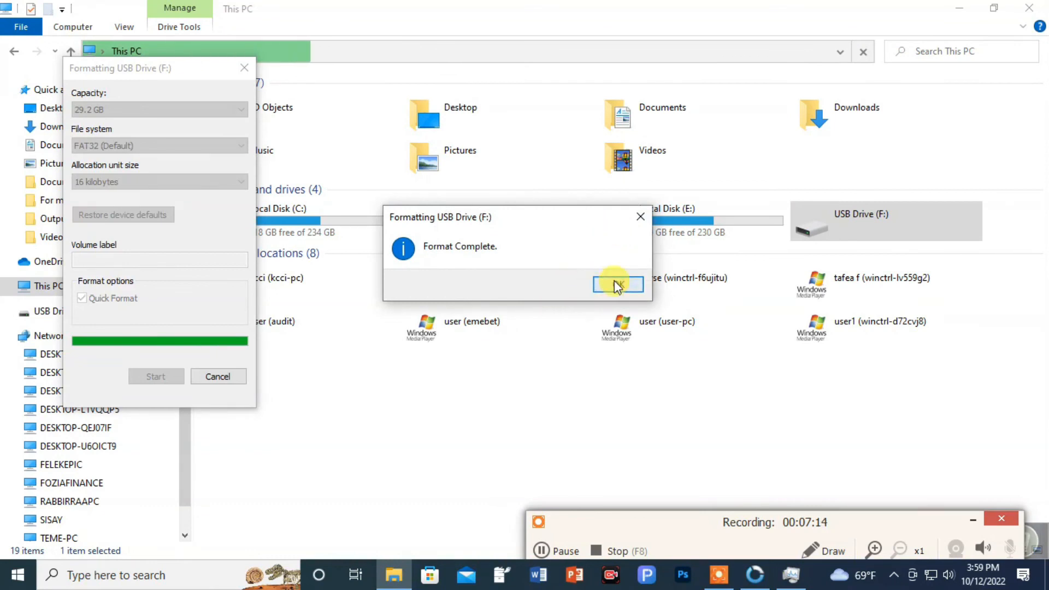
pyautogui.click(614, 281)
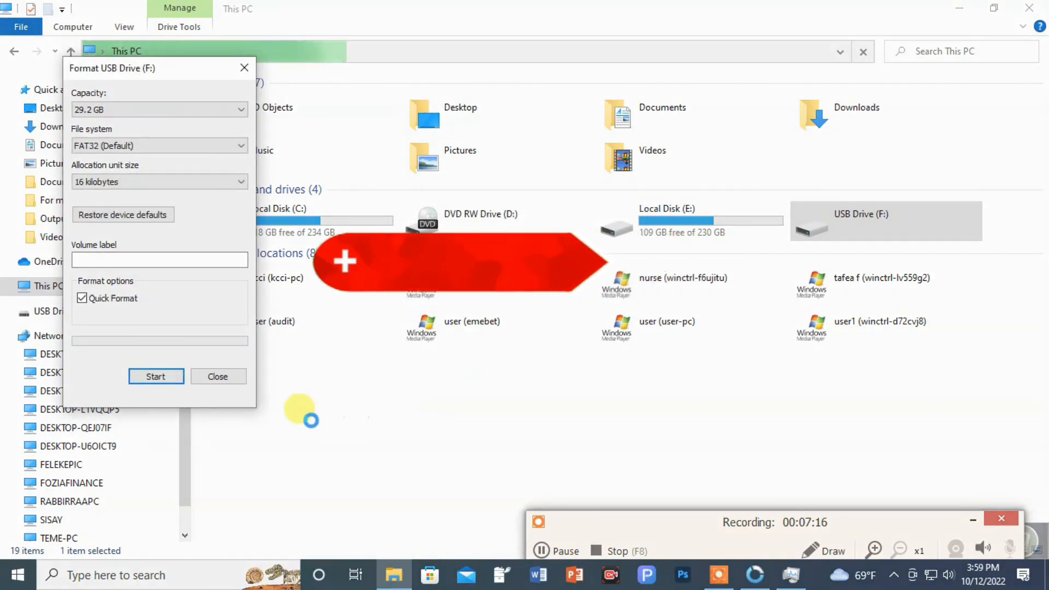
pyautogui.click(217, 376)
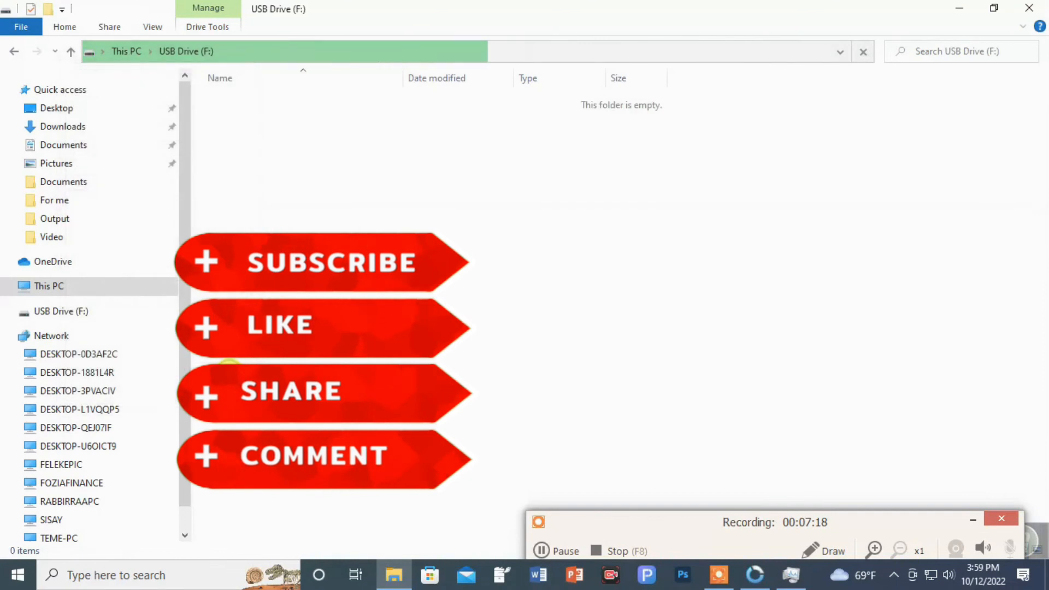
pyautogui.click(136, 52)
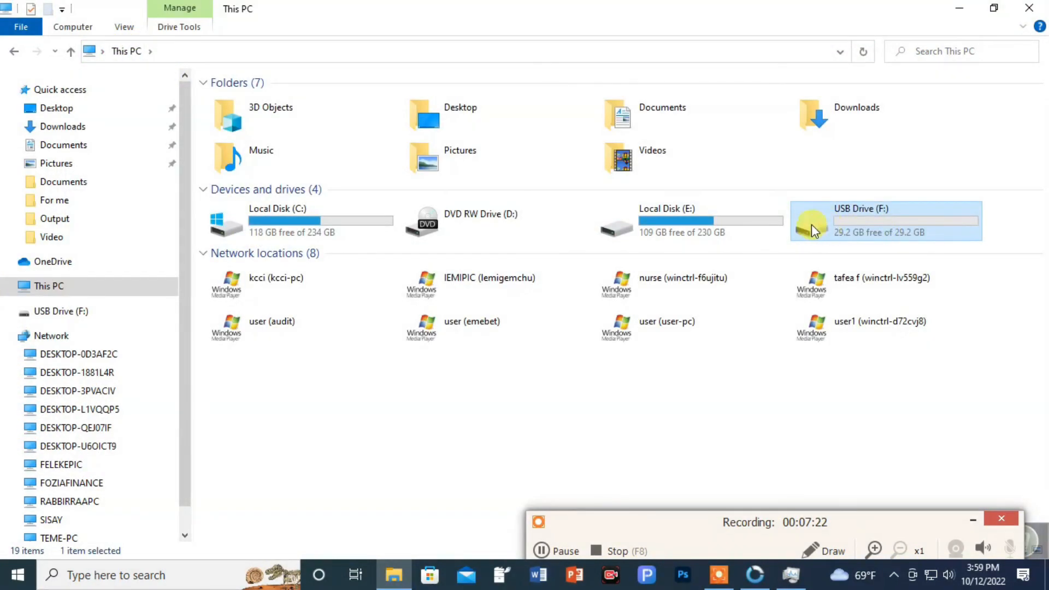